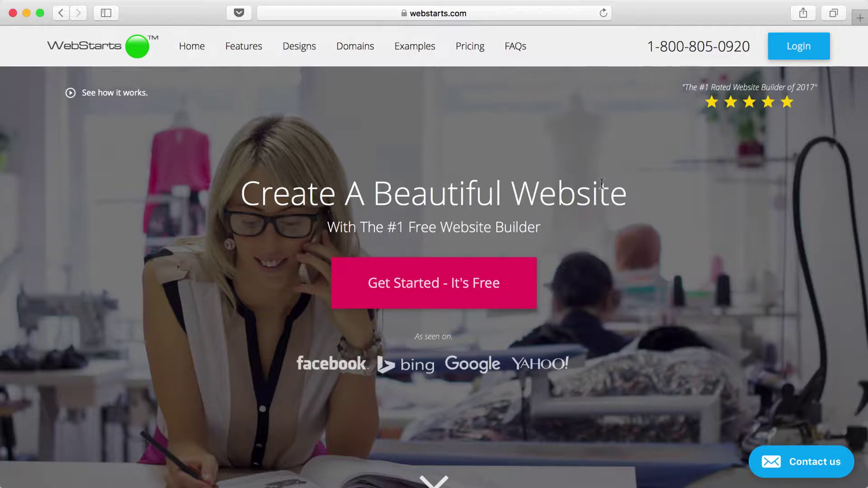
- Start a new free website and filter the design gallery to the Weddings category
{"action": "left_click", "coordinate": [433, 305]}
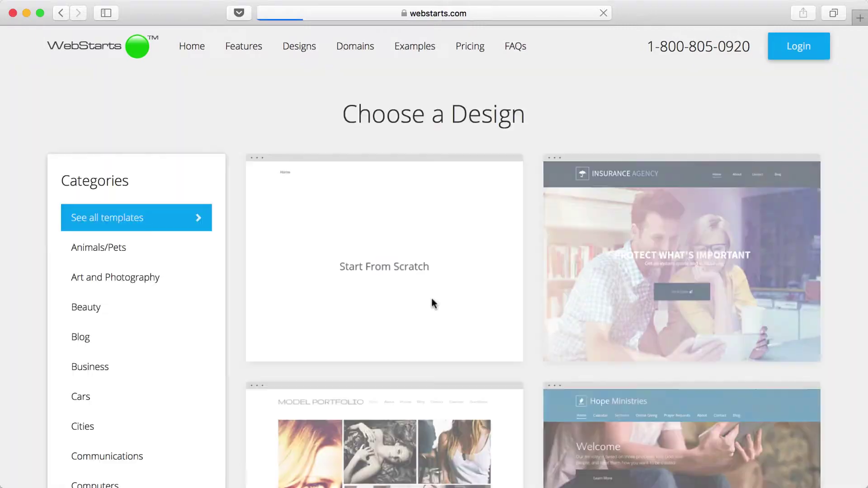
{"action": "mouse_move", "coordinate": [437, 288]}
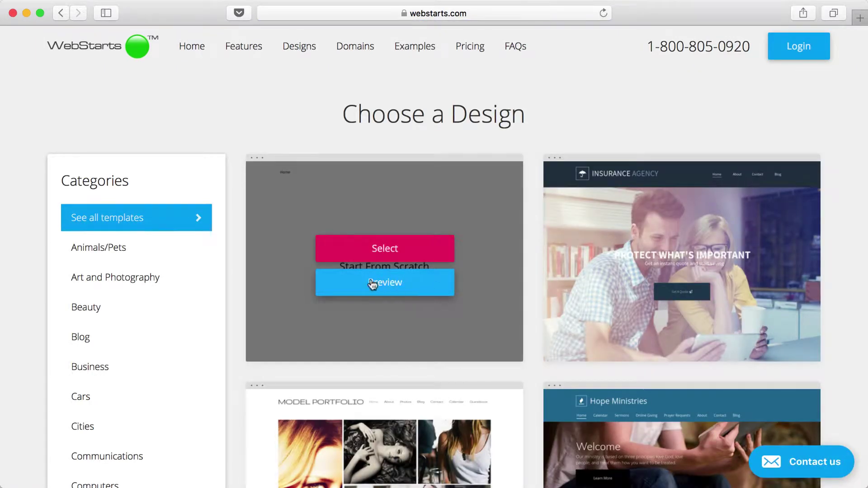
{"action": "scroll", "coordinate": [90, 288], "scroll_direction": "down", "scroll_amount": 10}
{"action": "scroll", "coordinate": [89, 290], "scroll_direction": "down", "scroll_amount": 10}
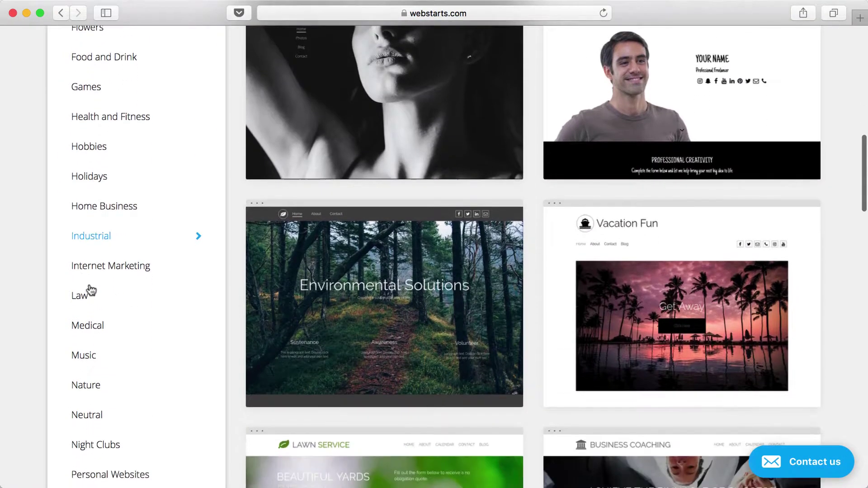
{"action": "scroll", "coordinate": [90, 290], "scroll_direction": "down", "scroll_amount": 8}
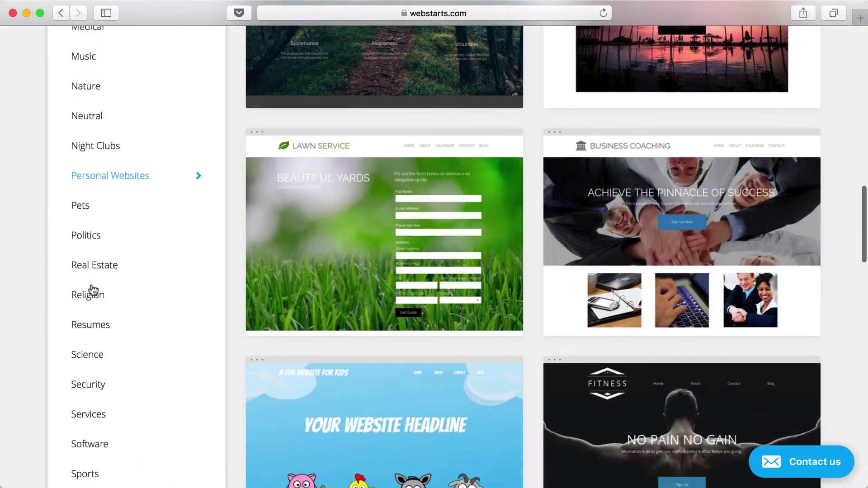
{"action": "scroll", "coordinate": [113, 306], "scroll_direction": "down", "scroll_amount": 4}
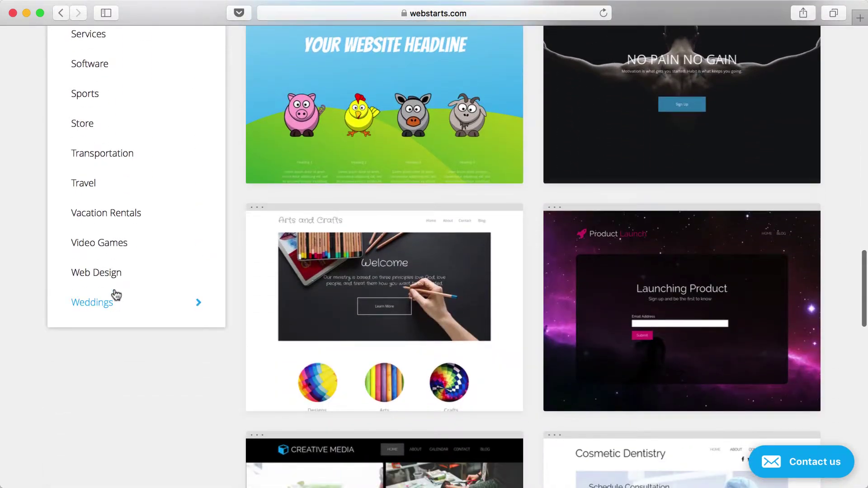
{"action": "left_click", "coordinate": [113, 295]}
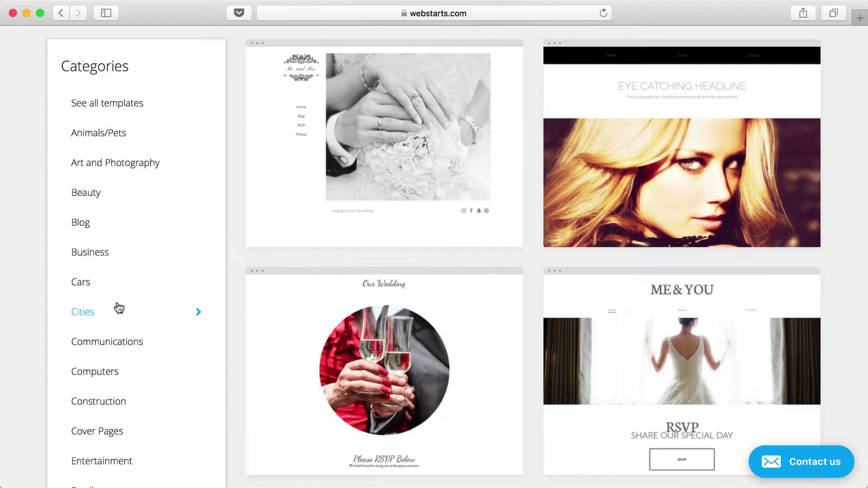
{"action": "mouse_move", "coordinate": [636, 129]}
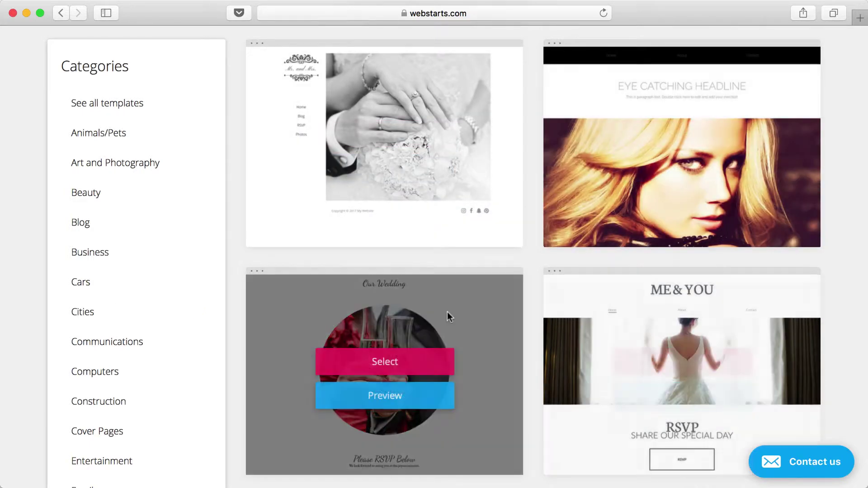
- Select the ring-photo wedding design and enter the full name, e-mail address and password
{"action": "mouse_move", "coordinate": [395, 168]}
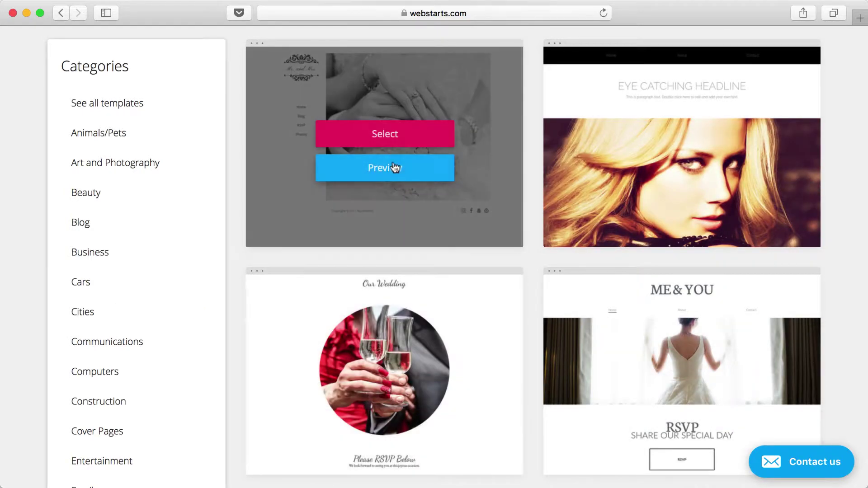
{"action": "left_click", "coordinate": [393, 136]}
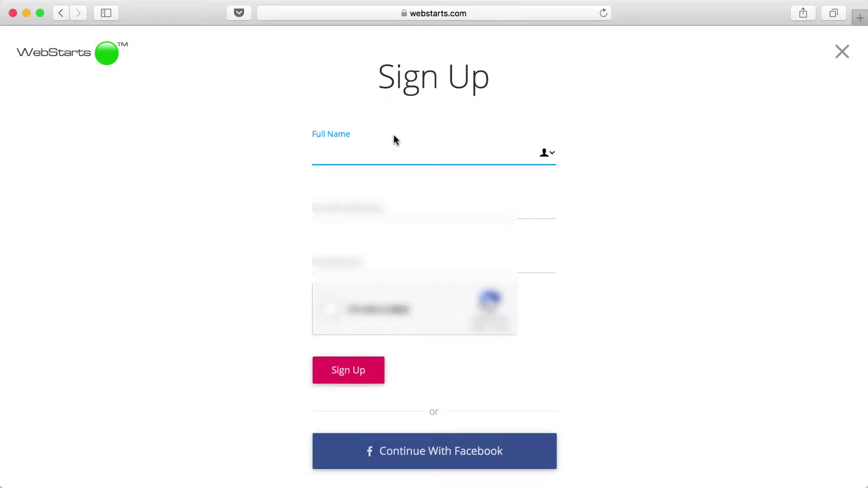
{"action": "key", "text": "Tab"}
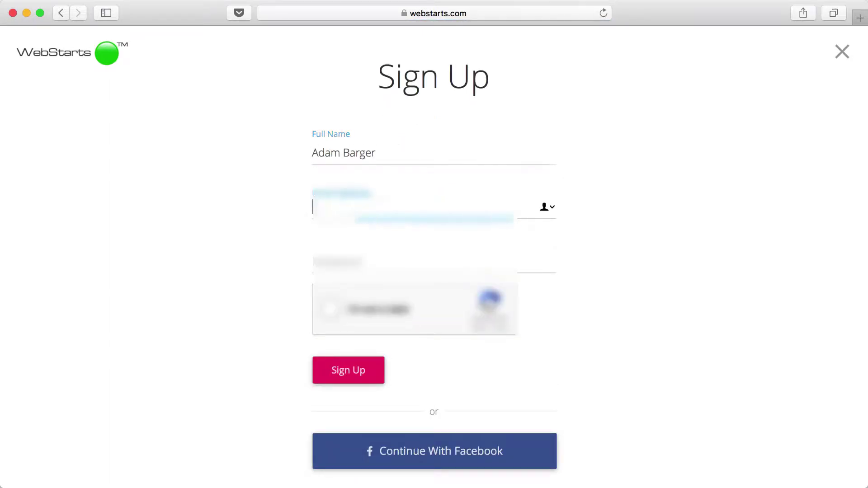
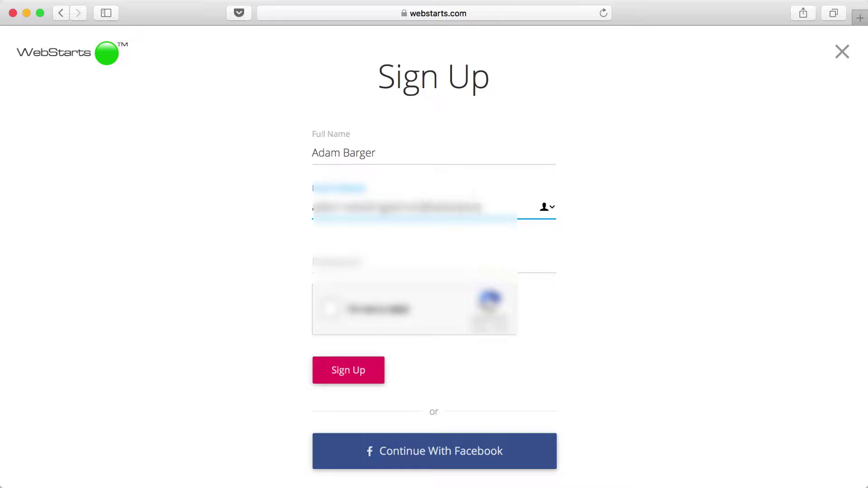
{"action": "key", "text": "Tab"}
{"action": "type", "text": "pass"}
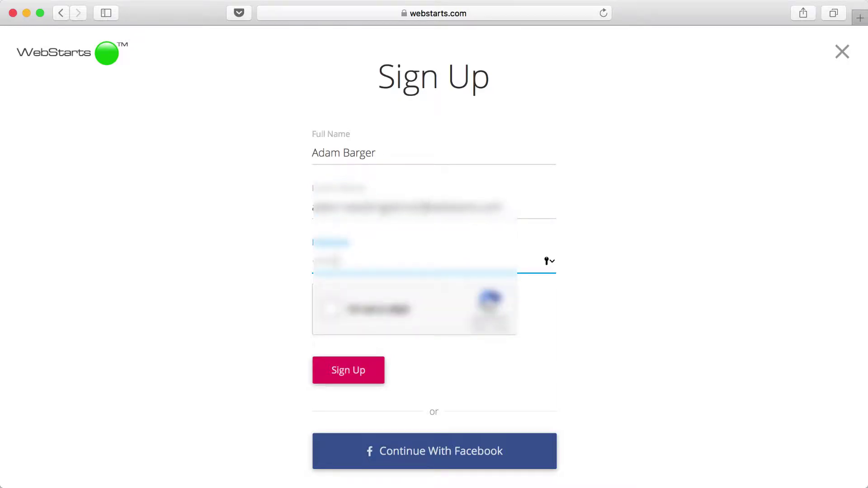
- Pass the reCAPTCHA street-sign and DIP-sign challenges, sign up, and decline saving the password
{"action": "left_click", "coordinate": [331, 308]}
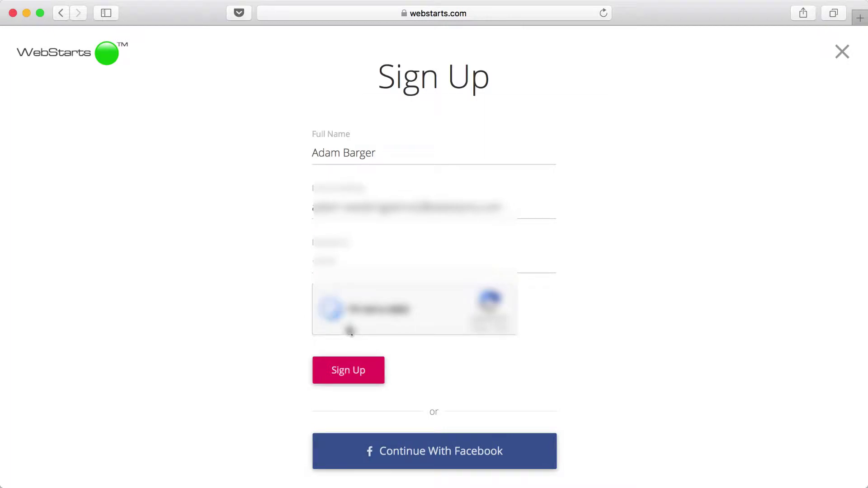
{"action": "left_click", "coordinate": [384, 206]}
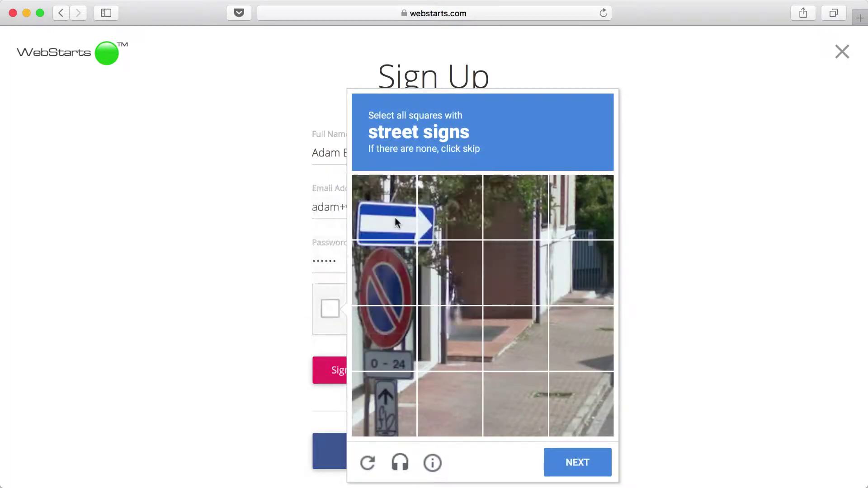
{"action": "left_click", "coordinate": [450, 207]}
{"action": "left_click", "coordinate": [384, 273]}
{"action": "left_click", "coordinate": [384, 339]}
{"action": "left_click", "coordinate": [386, 391]}
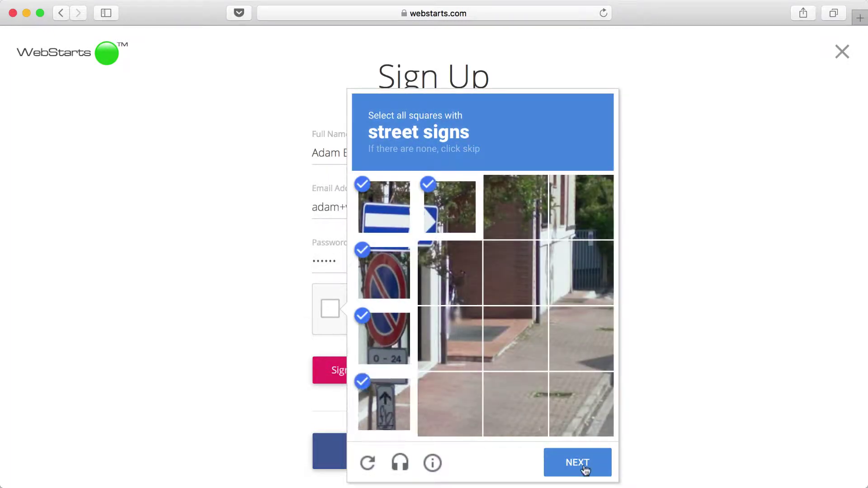
{"action": "left_click", "coordinate": [597, 466]}
{"action": "left_click", "coordinate": [502, 343]}
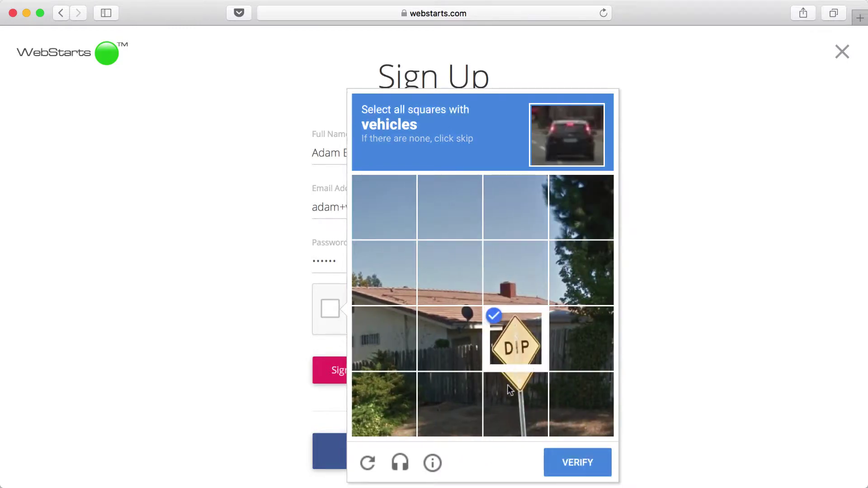
{"action": "left_click", "coordinate": [515, 403]}
{"action": "left_click", "coordinate": [568, 454]}
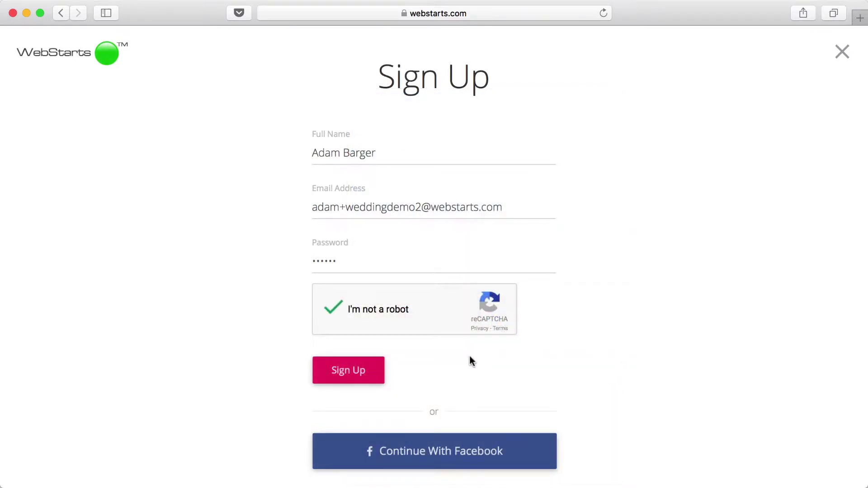
{"action": "left_click", "coordinate": [355, 380]}
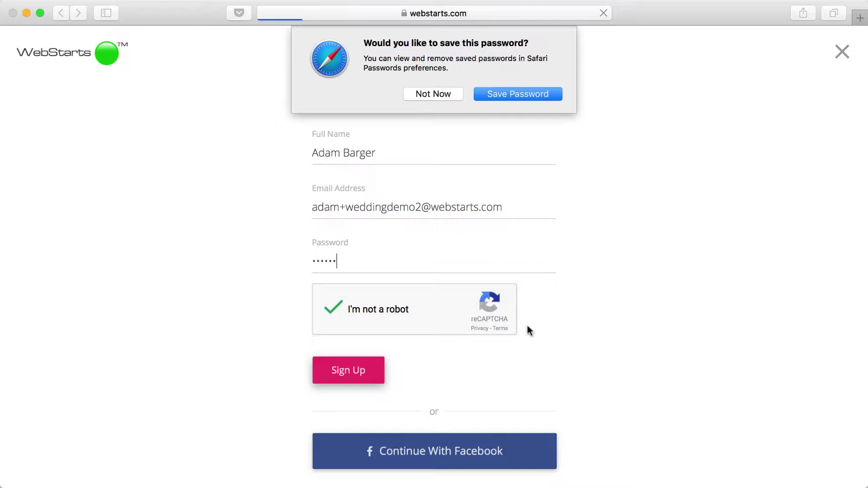
{"action": "left_click", "coordinate": [440, 96]}
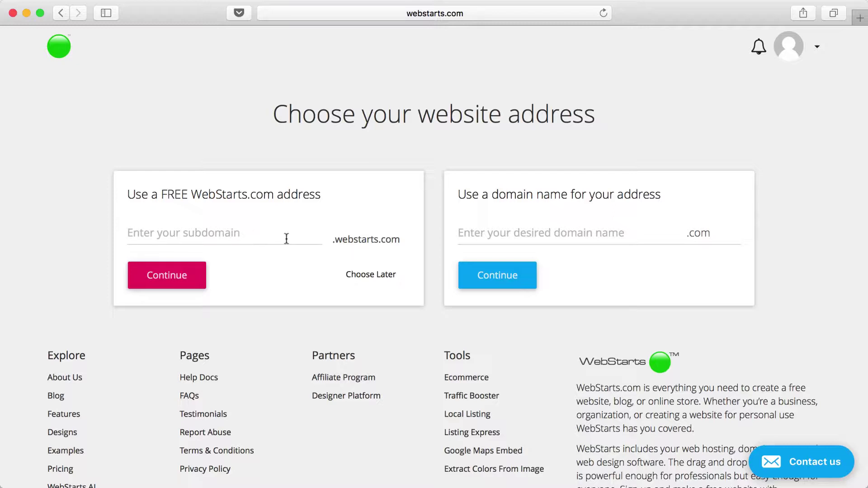
- Try the subdomain myspecialday, then claim myspecialday2.webstarts.com when it's unavailable
{"action": "type", "text": "myspecialday"}
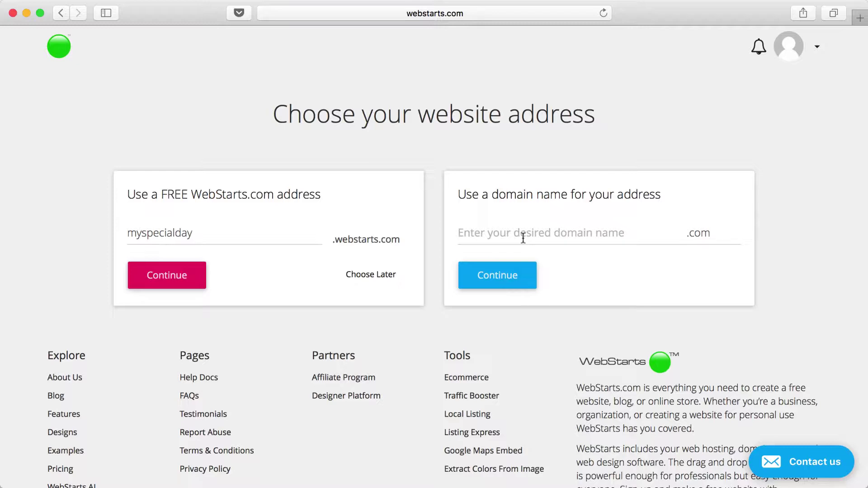
{"action": "left_click", "coordinate": [174, 287]}
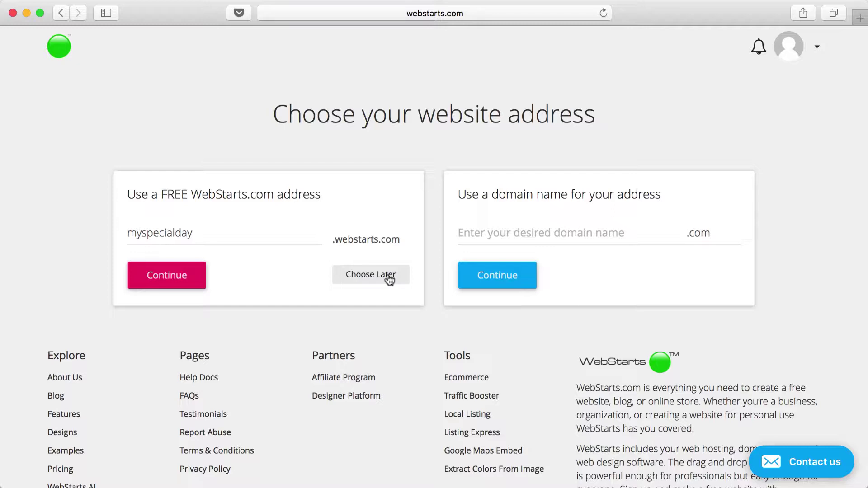
{"action": "left_click", "coordinate": [184, 277]}
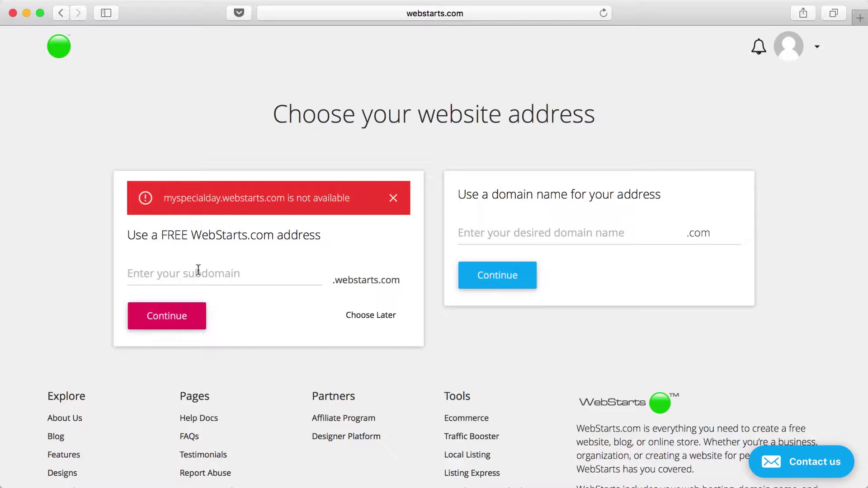
{"action": "type", "text": "my"}
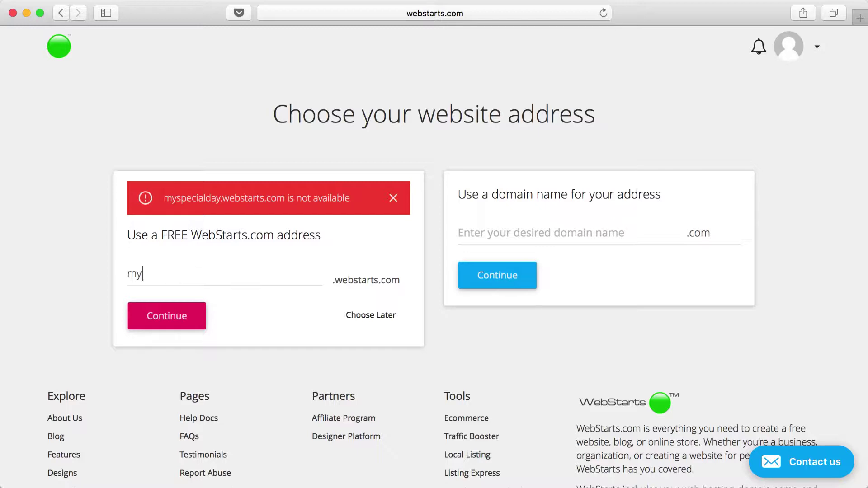
{"action": "type", "text": "specialday2"}
{"action": "left_click", "coordinate": [171, 325]}
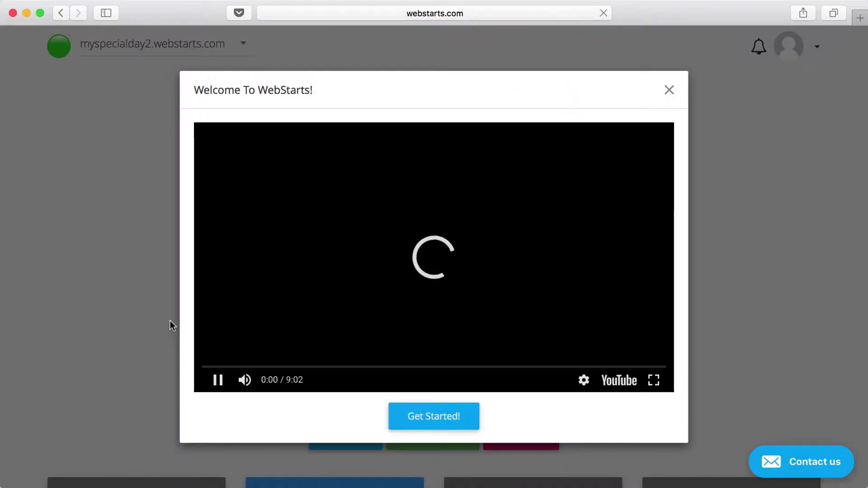
- Pause the welcome video and dismiss the welcome message to reach the site dashboard
{"action": "left_click", "coordinate": [212, 370]}
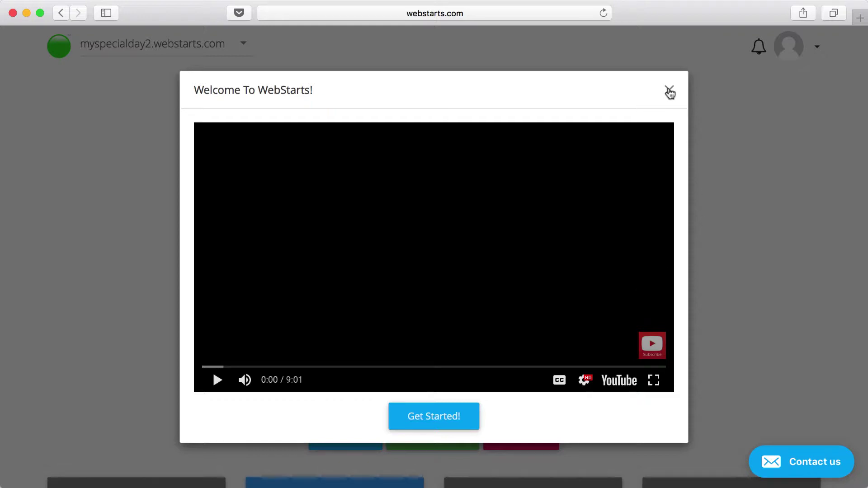
{"action": "left_click", "coordinate": [669, 93]}
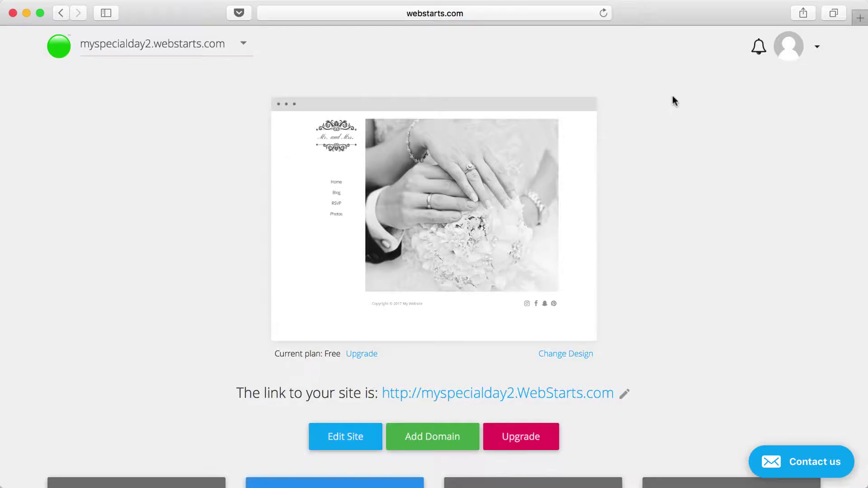
{"action": "mouse_move", "coordinate": [589, 207]}
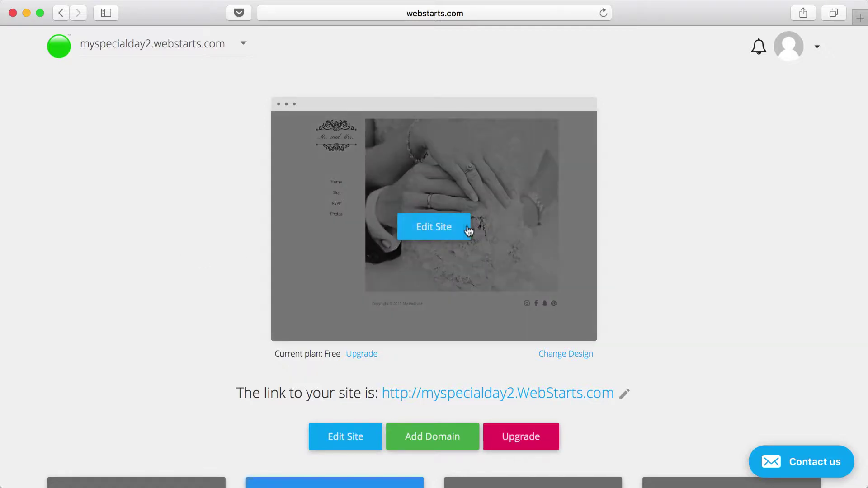
- Open the site in the editor, select the home page hands-and-rings photo and bring up its image picker
{"action": "left_click", "coordinate": [434, 227]}
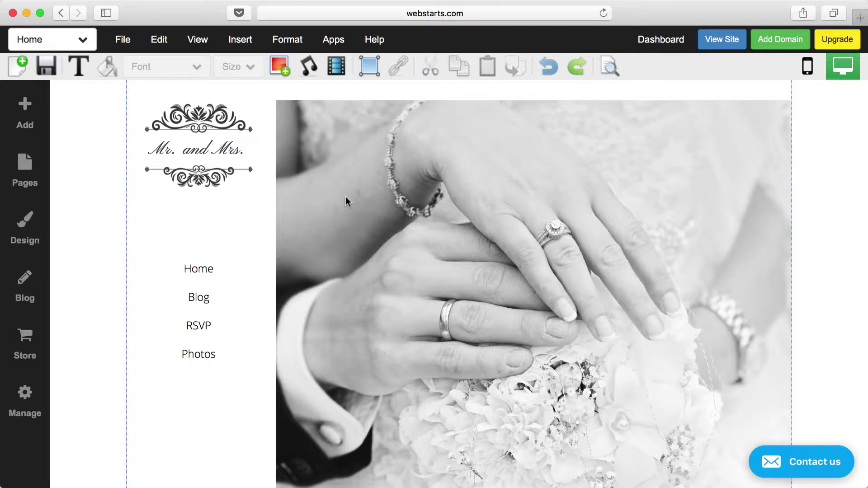
{"action": "left_click", "coordinate": [365, 196]}
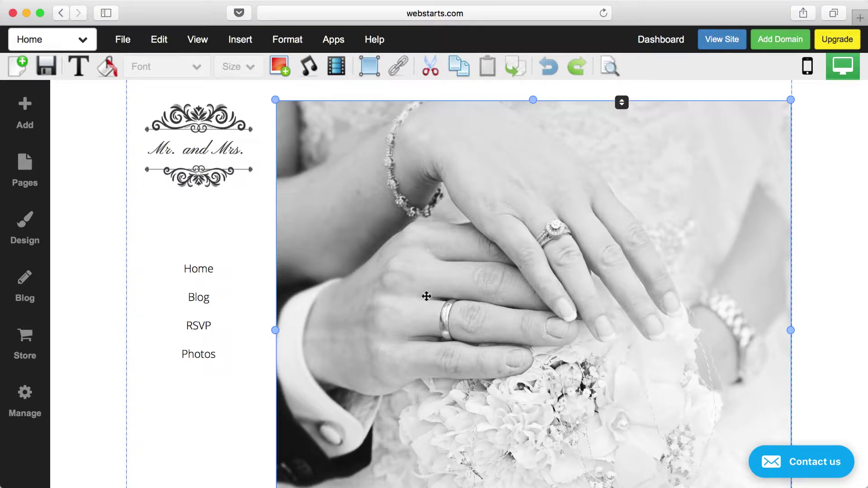
{"action": "double_click", "coordinate": [527, 260]}
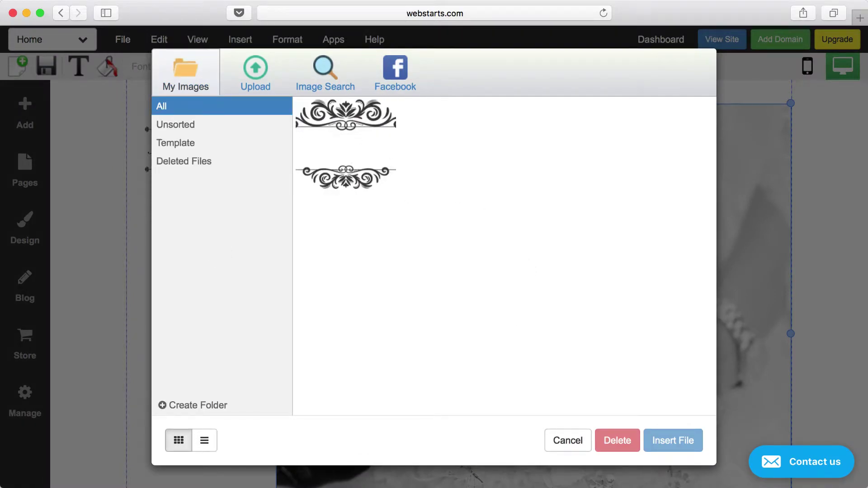
- Upload IMG_3407, the wooden arbor photo from Downloads, and insert it in place of the home photo
{"action": "left_click", "coordinate": [255, 83]}
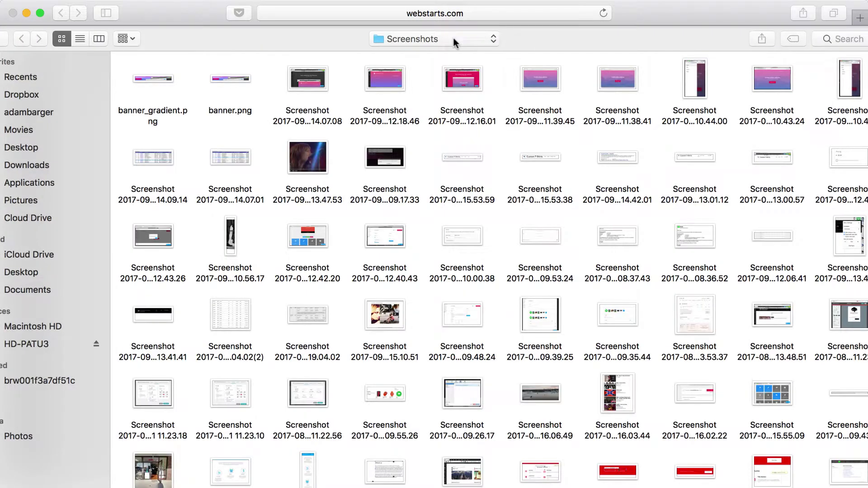
{"action": "left_click", "coordinate": [454, 41]}
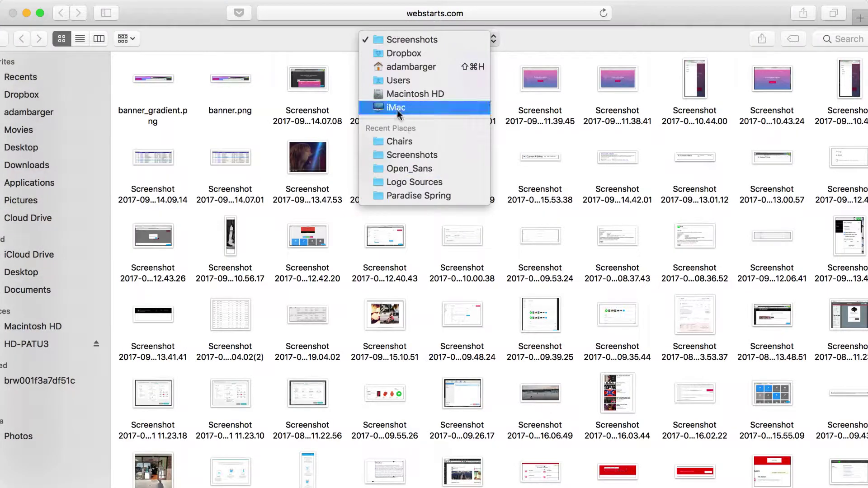
{"action": "left_click", "coordinate": [39, 200]}
{"action": "left_click", "coordinate": [36, 200]}
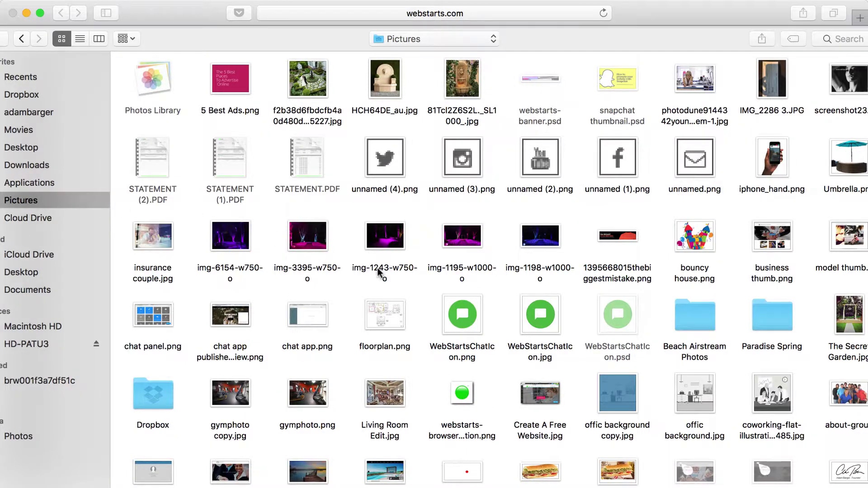
{"action": "scroll", "coordinate": [377, 267], "scroll_direction": "down", "scroll_amount": 5}
{"action": "scroll", "coordinate": [378, 271], "scroll_direction": "down", "scroll_amount": 10}
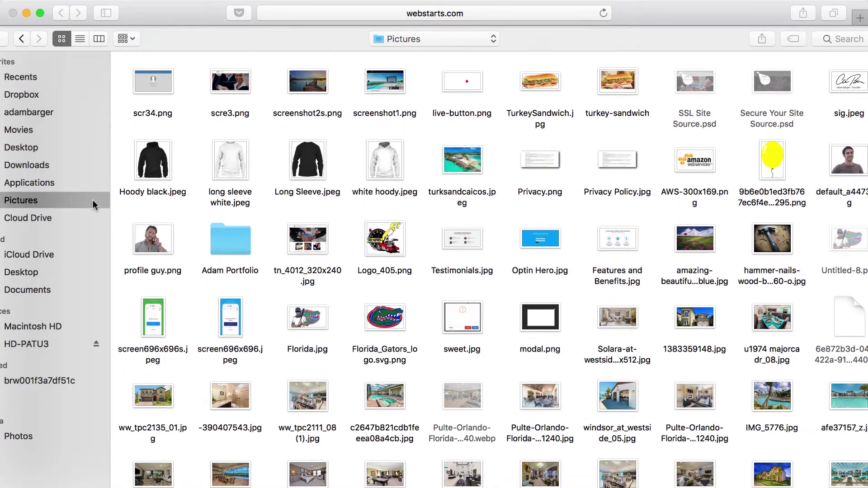
{"action": "left_click", "coordinate": [37, 167]}
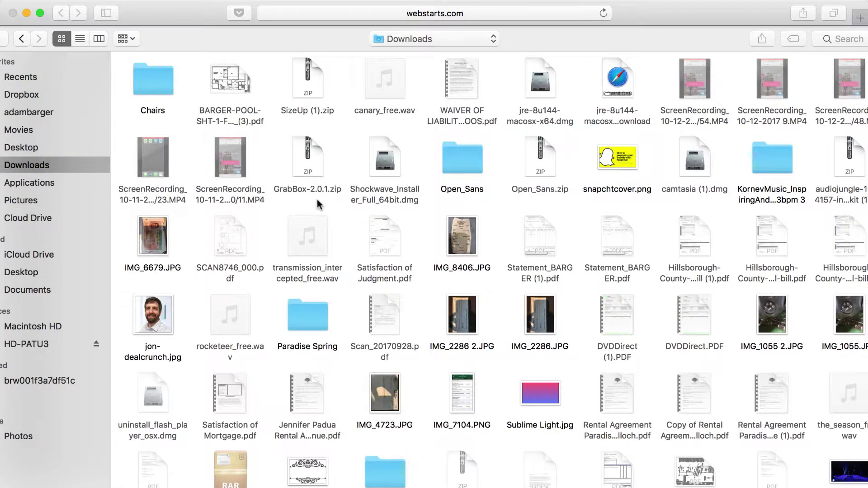
{"action": "double_click", "coordinate": [465, 240]}
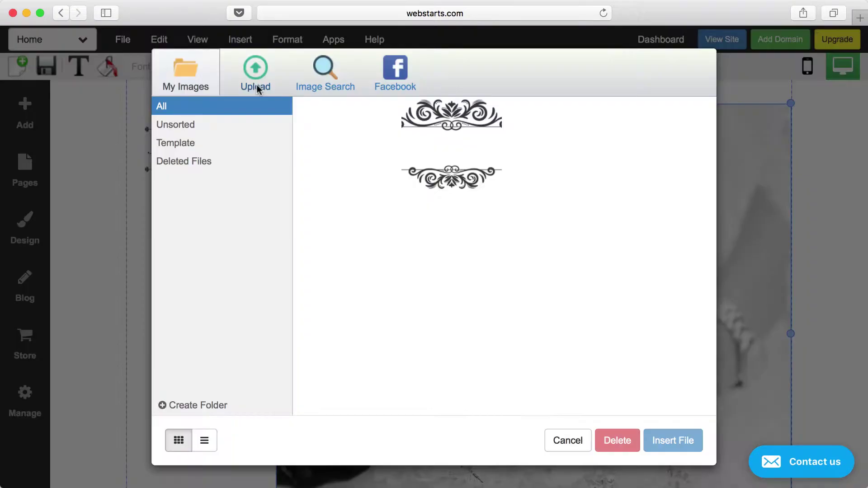
{"action": "left_click", "coordinate": [337, 137]}
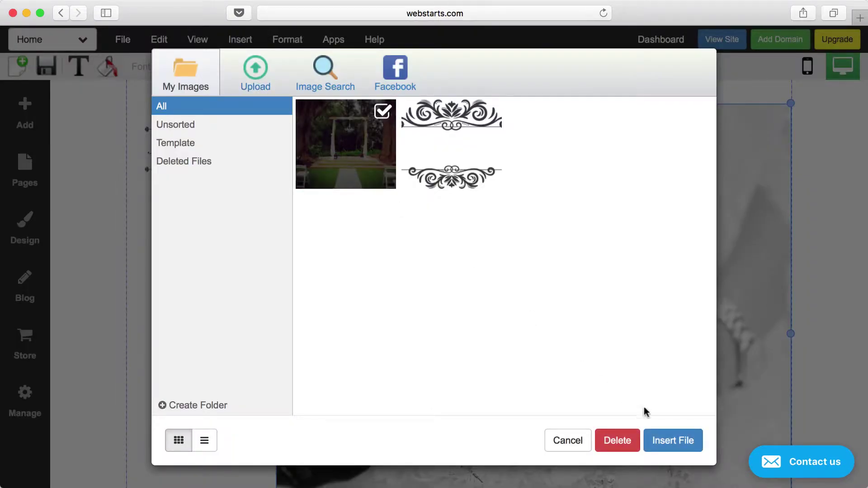
{"action": "left_click", "coordinate": [663, 440]}
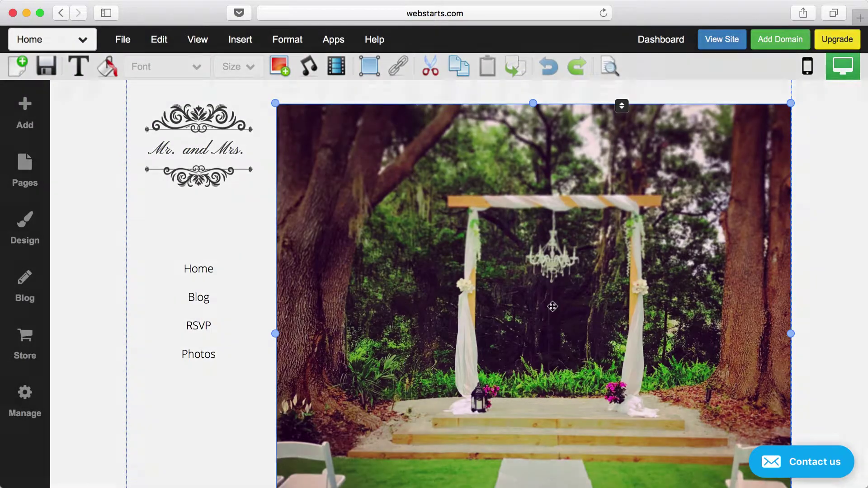
{"action": "double_click", "coordinate": [552, 307]}
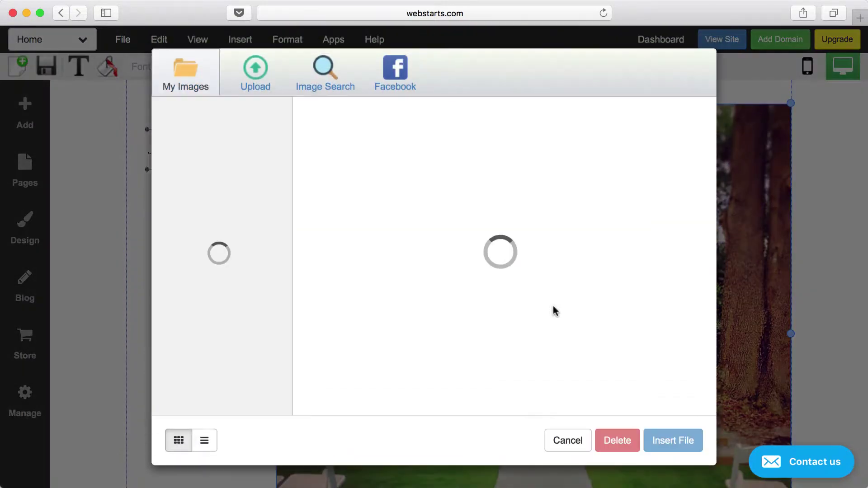
{"action": "left_click", "coordinate": [318, 74]}
{"action": "left_click", "coordinate": [319, 120]}
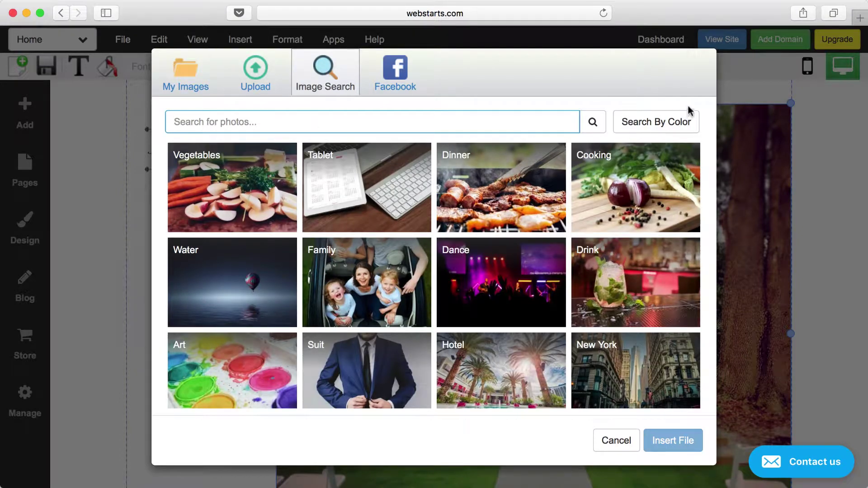
{"action": "left_click", "coordinate": [393, 75]}
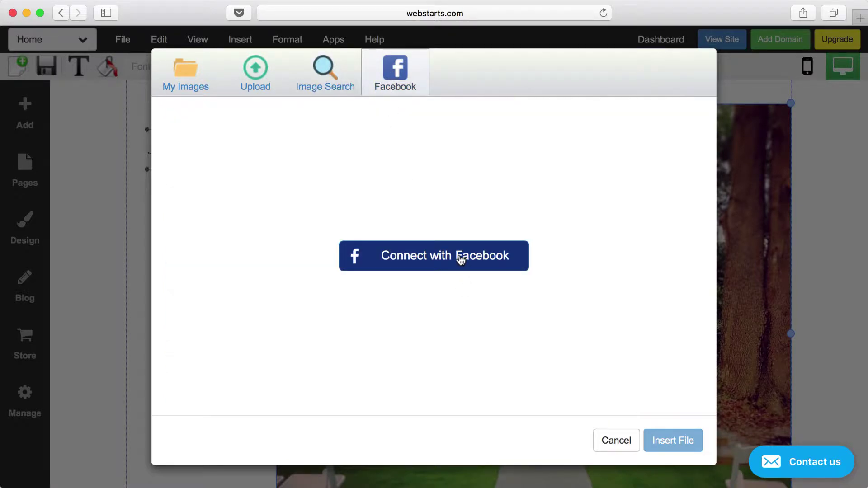
{"action": "left_click", "coordinate": [616, 441]}
{"action": "left_click", "coordinate": [801, 251]}
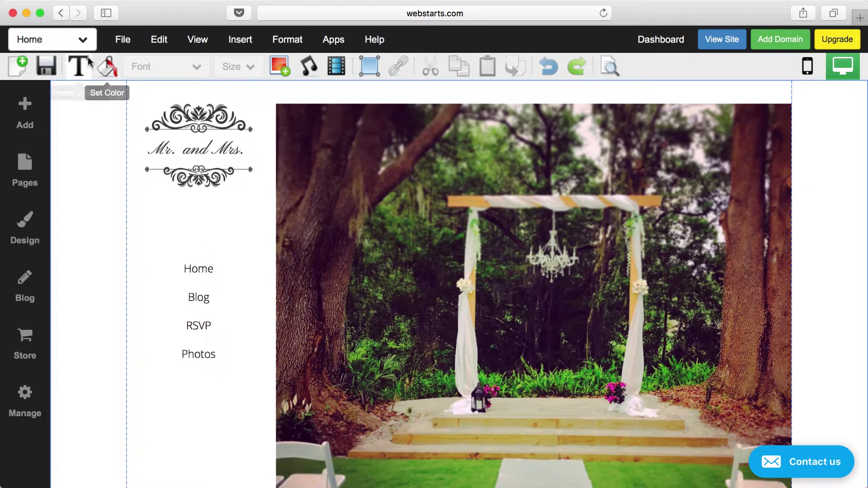
- Switch to the Rsvp page, answering No to Save Changes, and select its guest form
{"action": "left_click", "coordinate": [83, 41]}
{"action": "left_click", "coordinate": [70, 110]}
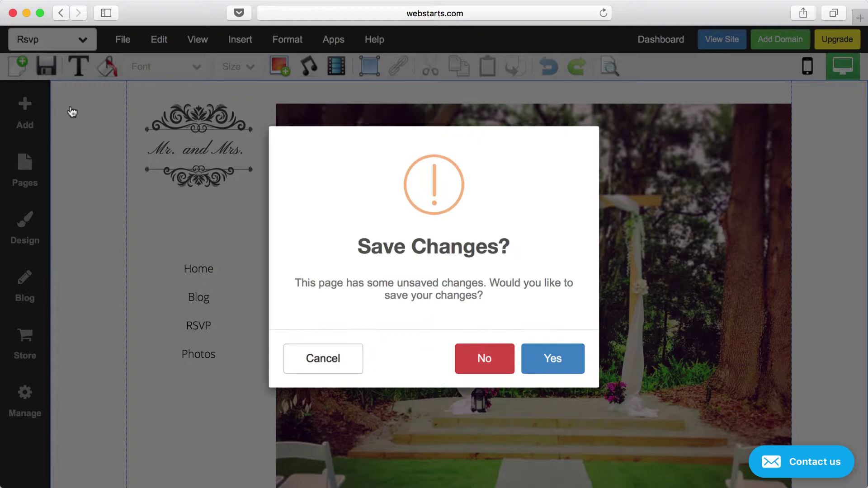
{"action": "left_click", "coordinate": [485, 367]}
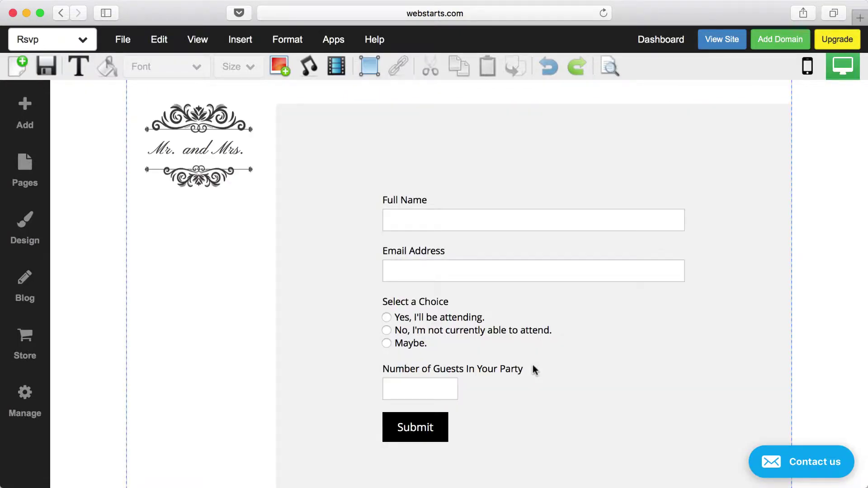
{"action": "left_click", "coordinate": [566, 255]}
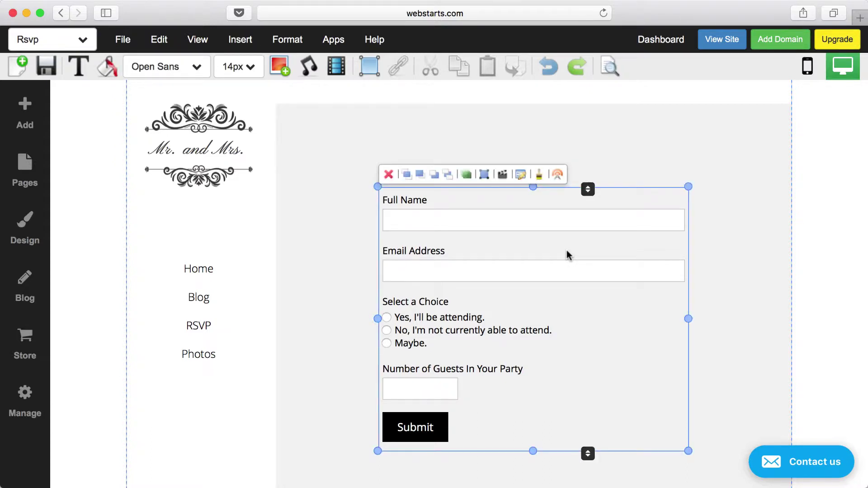
- Add a paragraph field labelled 'Tell us more' in Form Builder, delete it, then select Email Address
{"action": "double_click", "coordinate": [566, 250]}
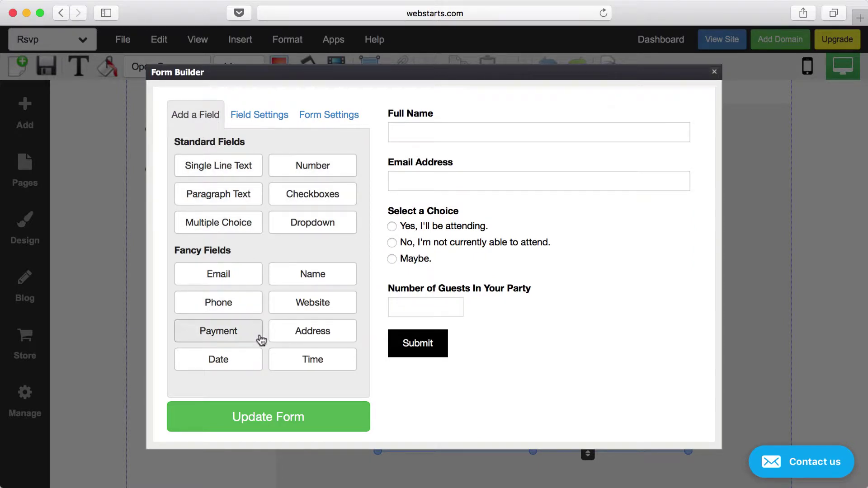
{"action": "left_click", "coordinate": [234, 195]}
{"action": "scroll", "coordinate": [478, 354], "scroll_direction": "down", "scroll_amount": 3}
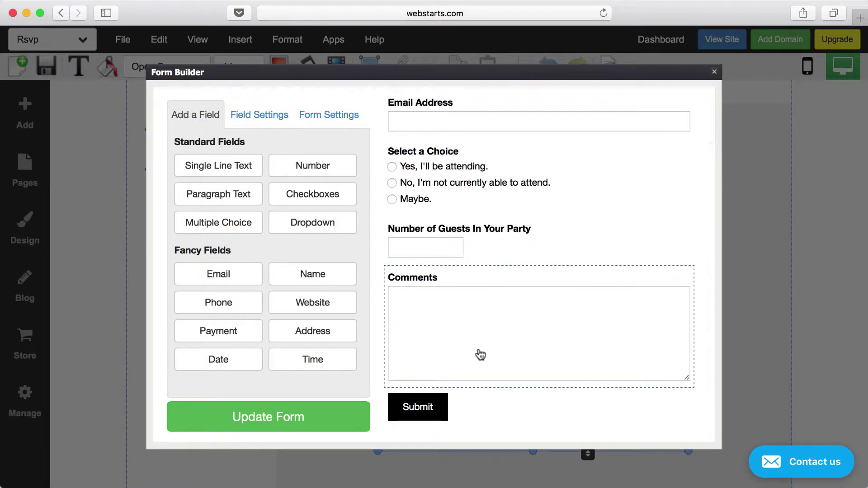
{"action": "left_click", "coordinate": [534, 338]}
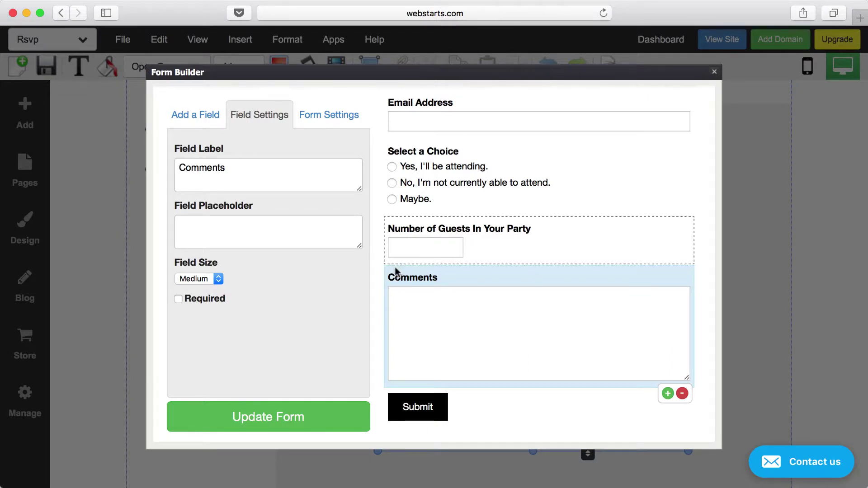
{"action": "left_click_drag", "start_coordinate": [248, 168], "coordinate": [166, 171]}
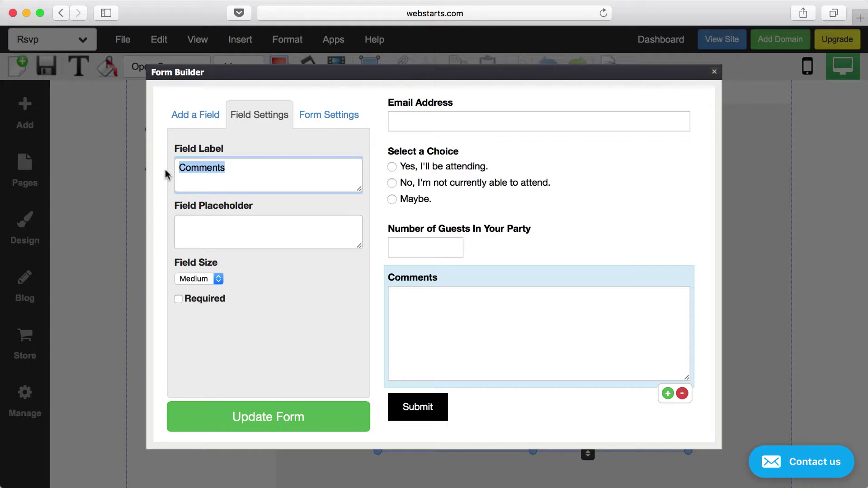
{"action": "type", "text": "Tell us"}
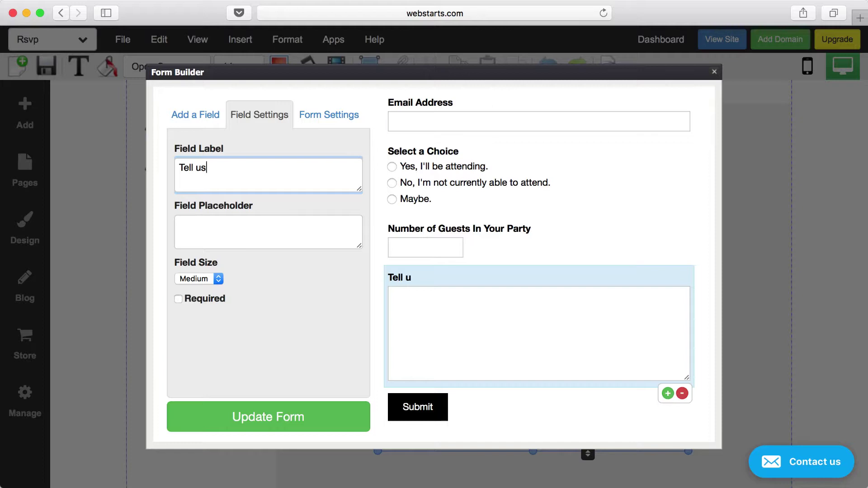
{"action": "type", "text": " more"}
{"action": "left_click", "coordinate": [682, 394]}
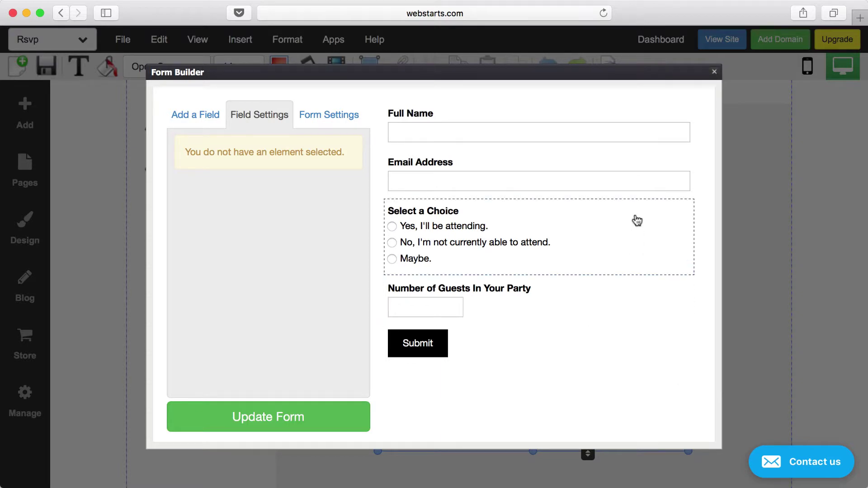
{"action": "left_click", "coordinate": [623, 170]}
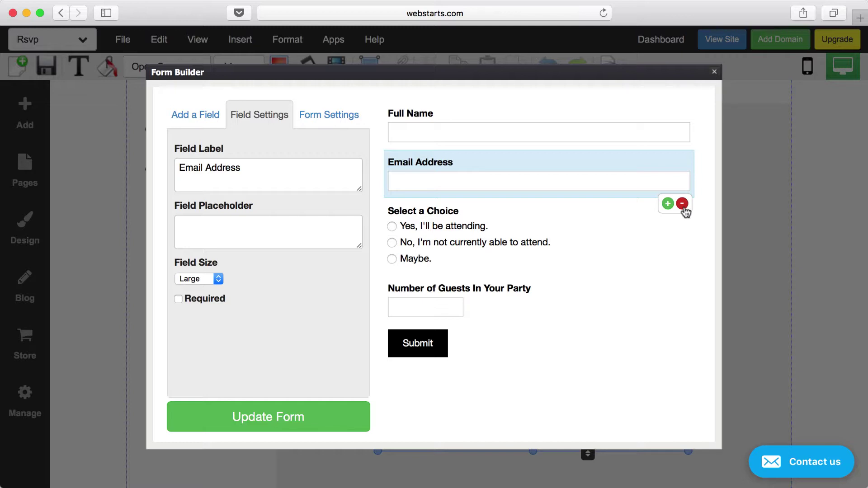
- In Form Settings, keep labels top aligned and set the confirmation page to Rsvp
{"action": "left_click", "coordinate": [342, 121]}
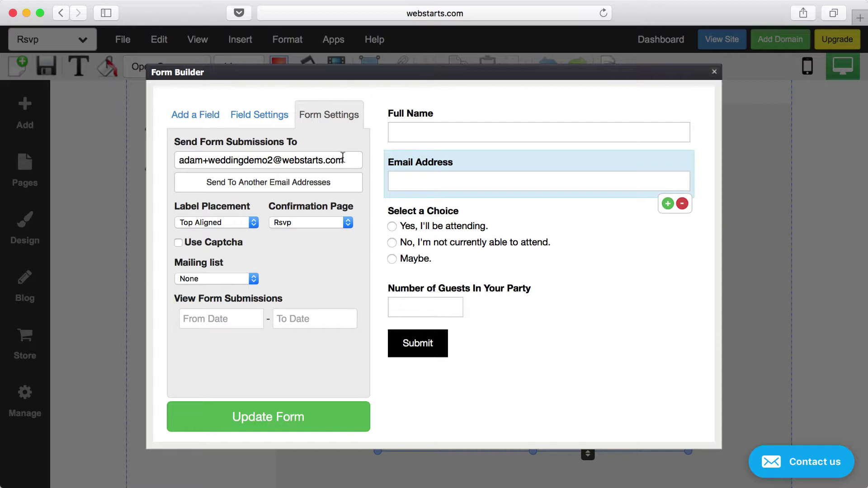
{"action": "left_click_drag", "start_coordinate": [345, 158], "coordinate": [171, 150]}
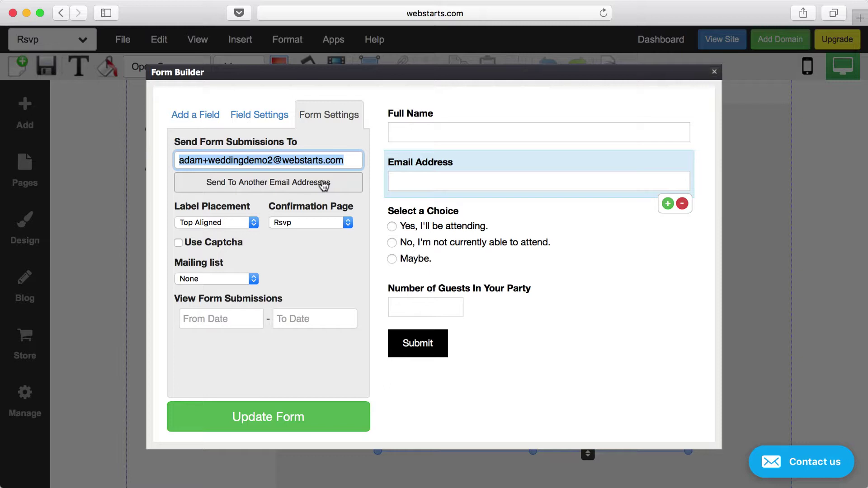
{"action": "left_click", "coordinate": [254, 222]}
{"action": "left_click", "coordinate": [255, 222]}
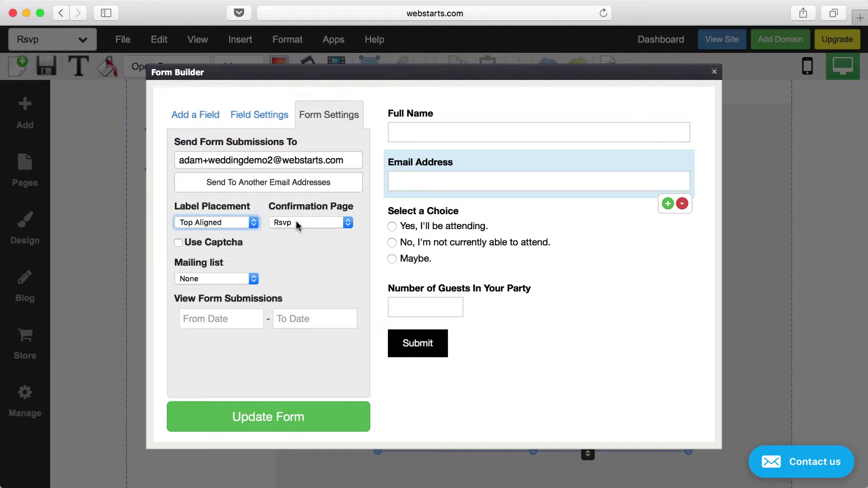
{"action": "left_click", "coordinate": [348, 222]}
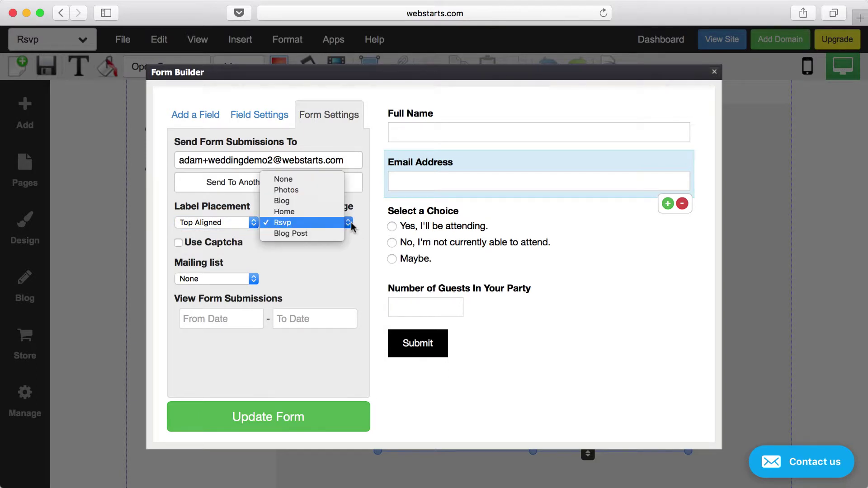
{"action": "left_click", "coordinate": [350, 226]}
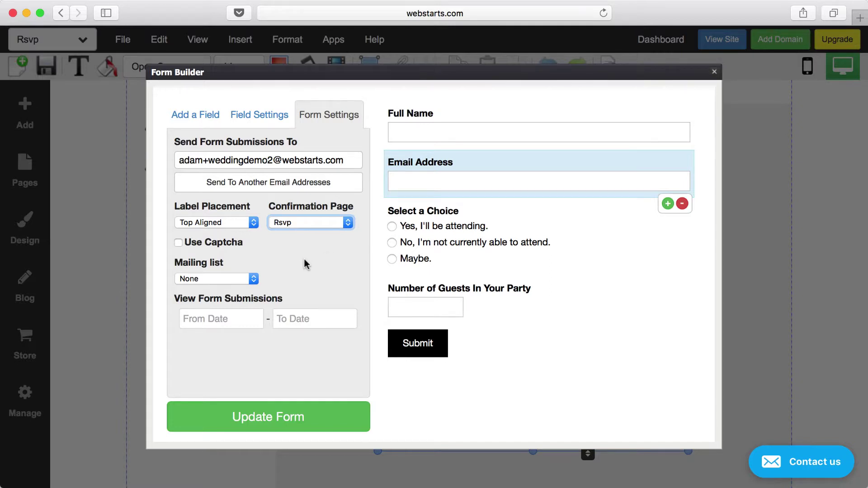
{"action": "left_click", "coordinate": [346, 224]}
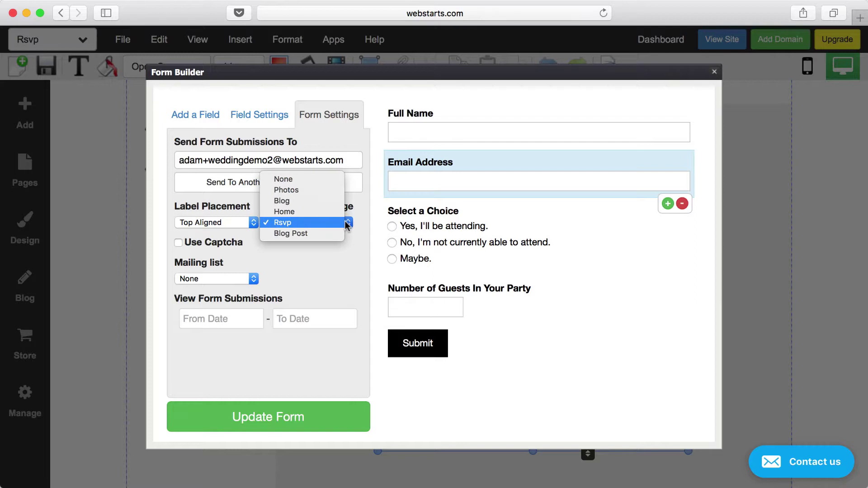
{"action": "left_click", "coordinate": [337, 261]}
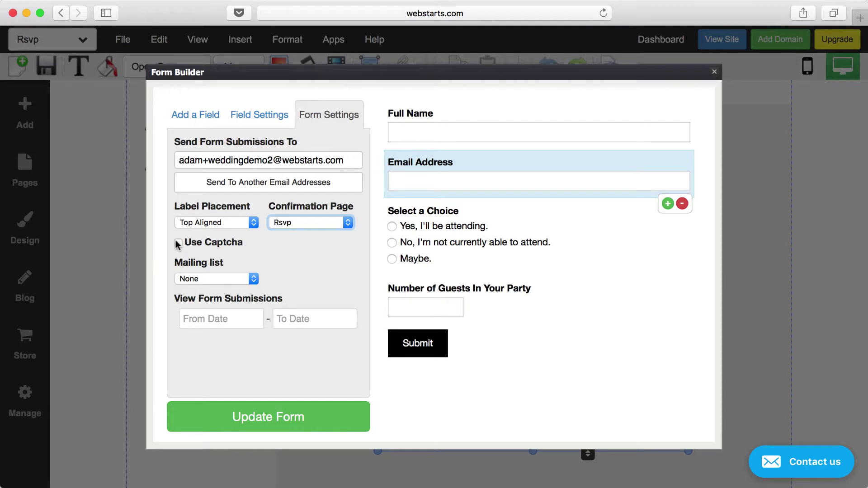
- Keep the mailing list at None and view submissions from 10/01/2017 to 10/15/2017
{"action": "left_click", "coordinate": [254, 279]}
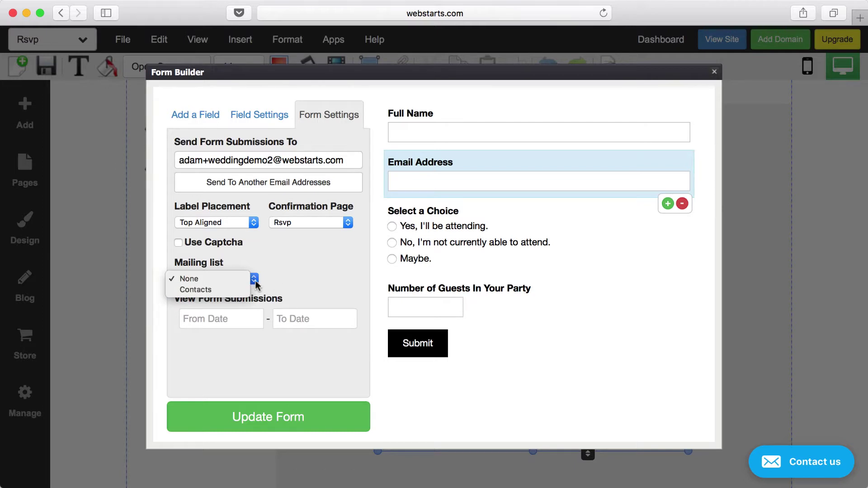
{"action": "left_click", "coordinate": [308, 274]}
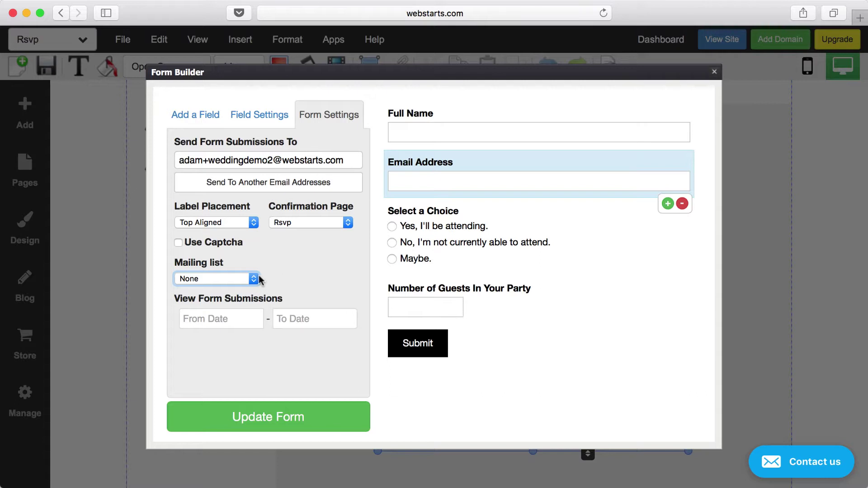
{"action": "left_click", "coordinate": [247, 319]}
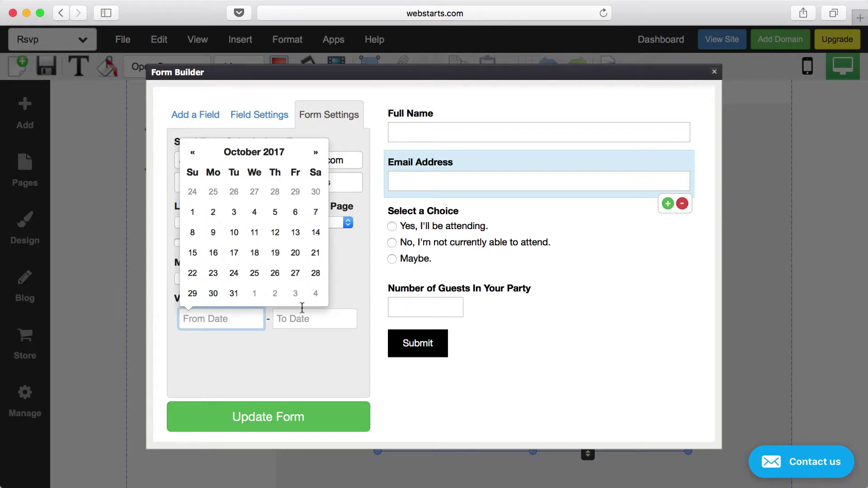
{"action": "left_click", "coordinate": [193, 213]}
{"action": "left_click", "coordinate": [288, 311]}
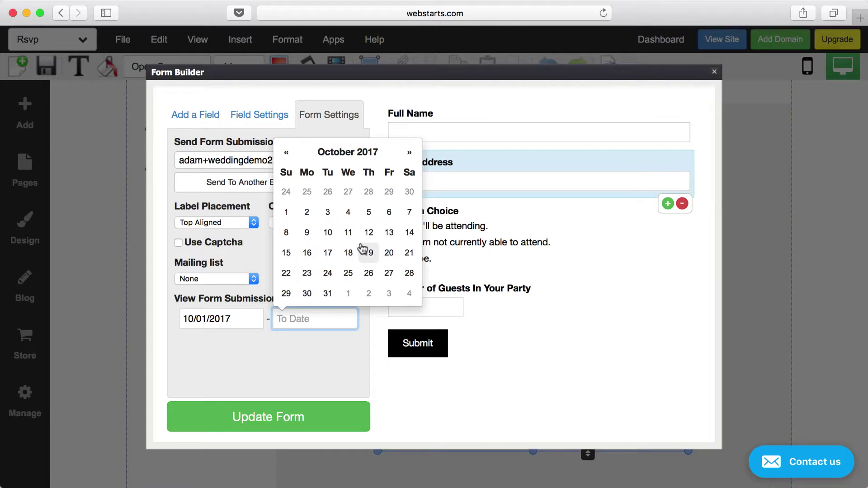
{"action": "left_click", "coordinate": [287, 254]}
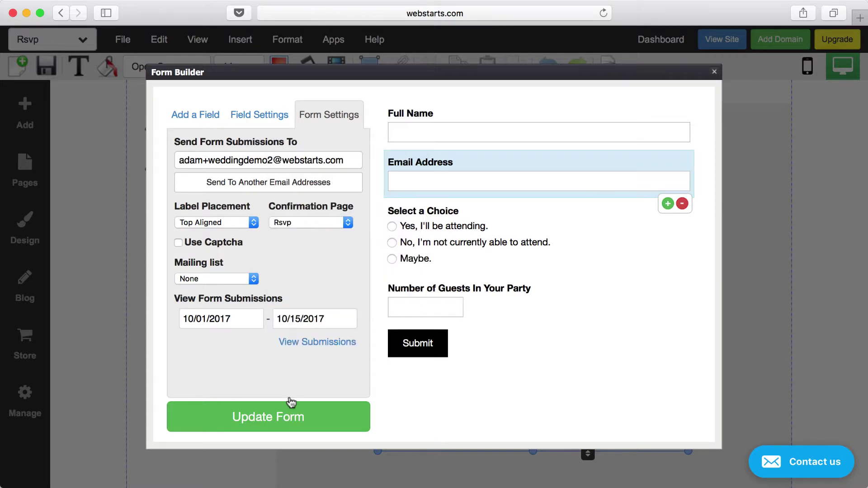
{"action": "left_click", "coordinate": [318, 342]}
- Apply the updated RSVP form, then check the Font and Size options without changing them
{"action": "left_click", "coordinate": [313, 429]}
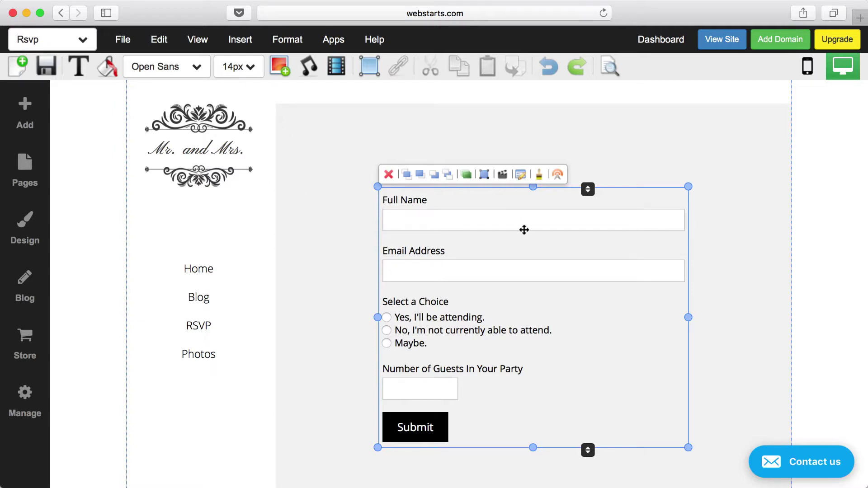
{"action": "left_click", "coordinate": [195, 67]}
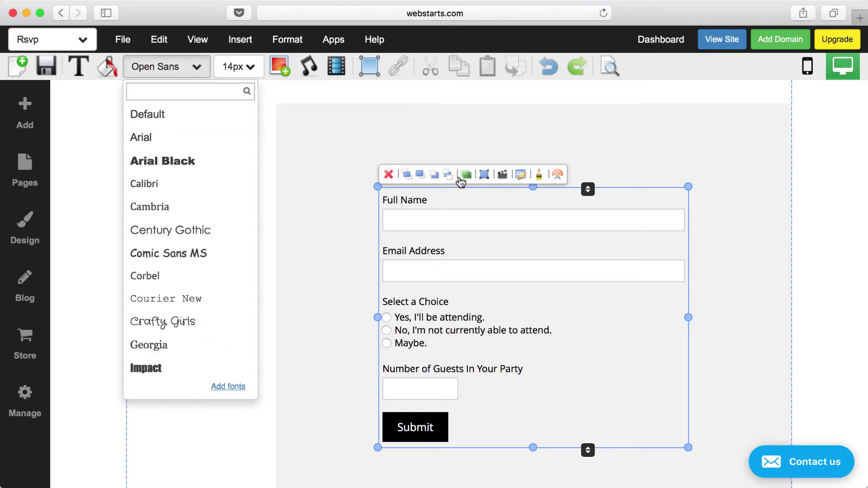
{"action": "left_click", "coordinate": [250, 72]}
{"action": "left_click", "coordinate": [301, 102]}
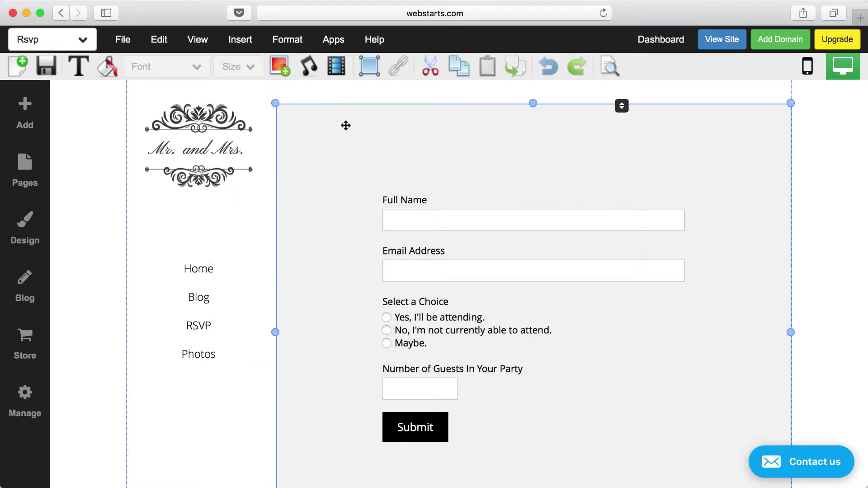
{"action": "scroll", "coordinate": [408, 200], "scroll_direction": "down", "scroll_amount": 5}
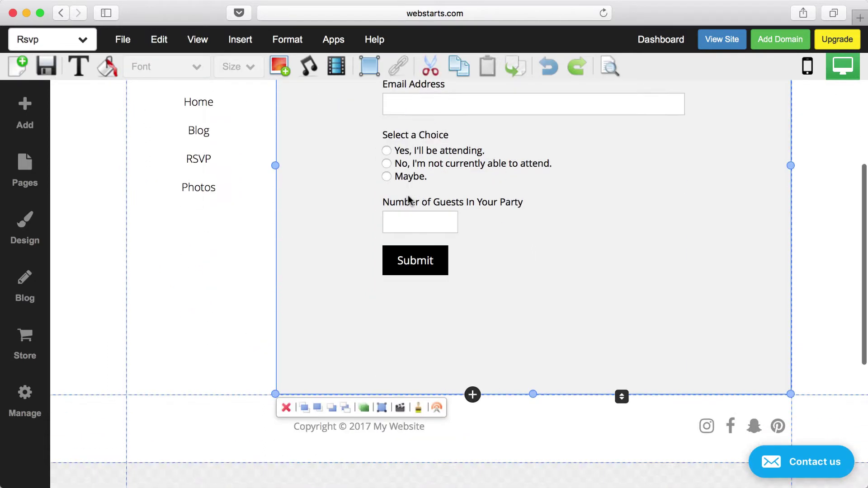
{"action": "scroll", "coordinate": [408, 200], "scroll_direction": "up", "scroll_amount": 5}
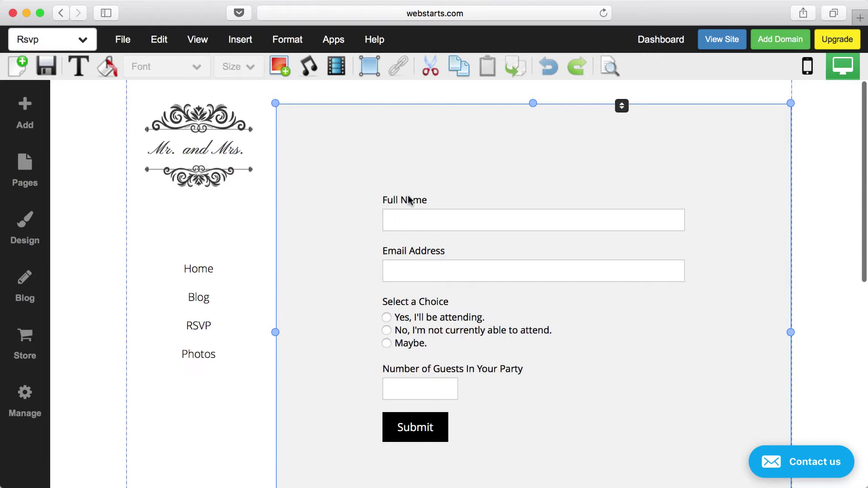
- Switch to the Photos page, leaving the Rsvp page without saving changes
{"action": "left_click", "coordinate": [83, 40]}
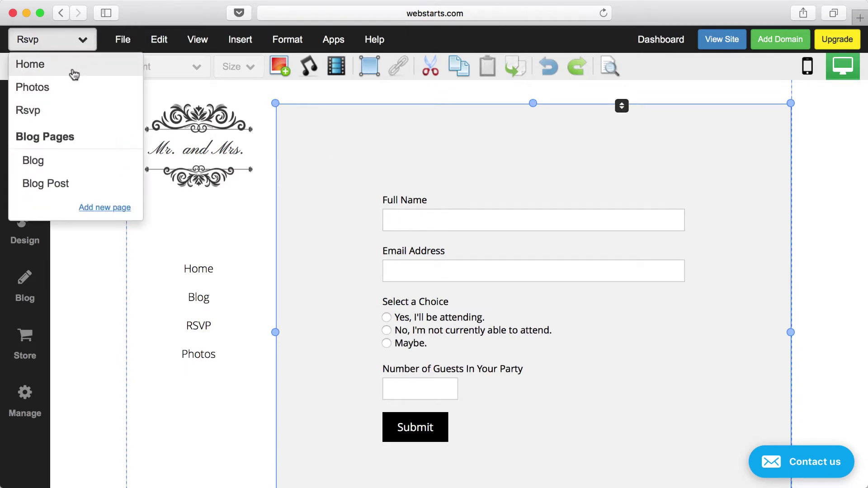
{"action": "left_click", "coordinate": [68, 88]}
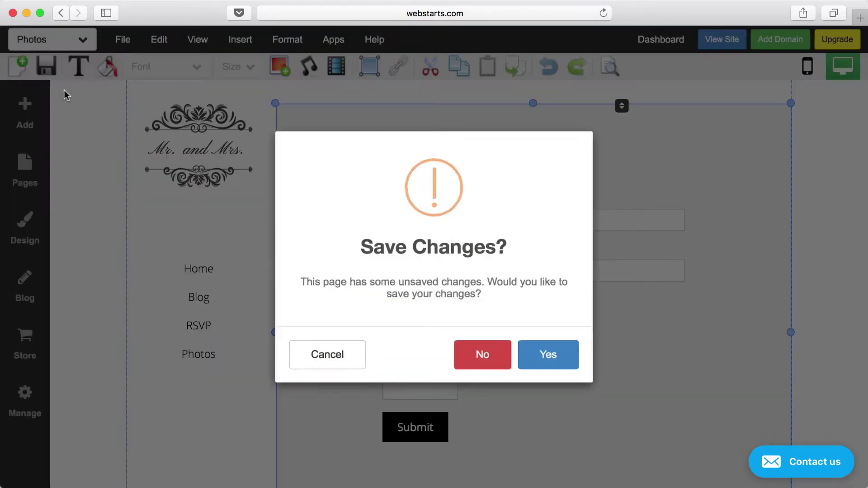
{"action": "left_click", "coordinate": [500, 372]}
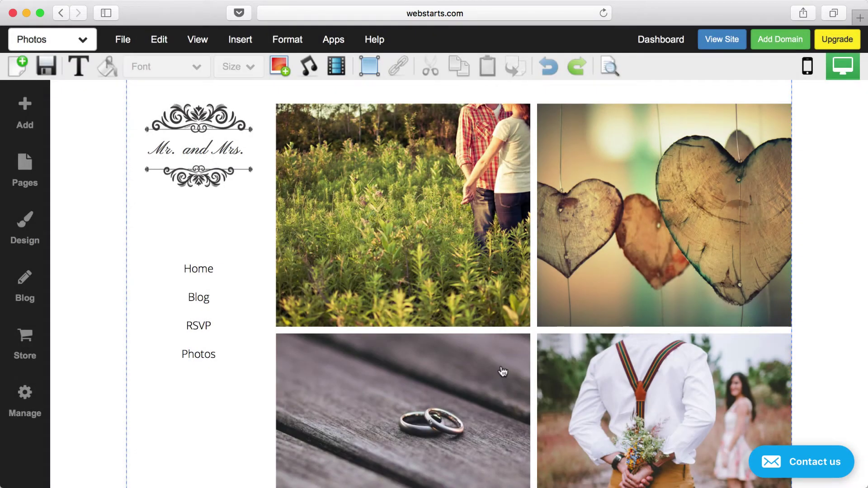
- Select the photo gallery and open it for editing to show its four images
{"action": "left_click", "coordinate": [492, 326]}
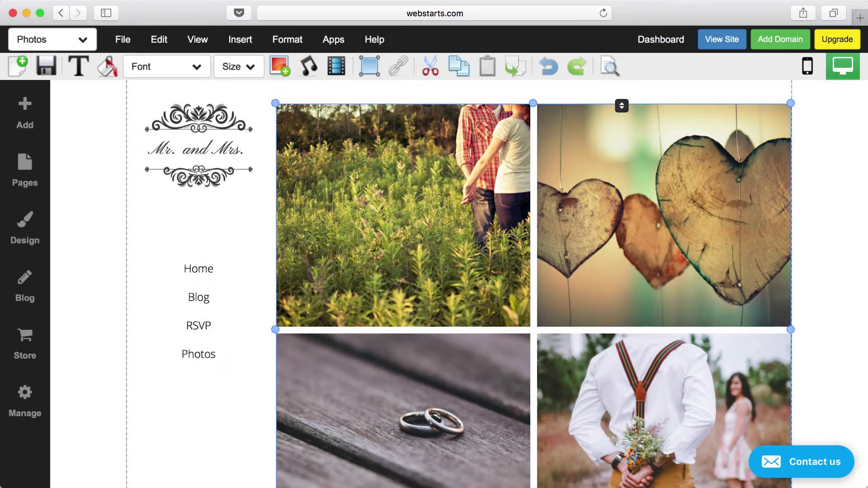
{"action": "scroll", "coordinate": [748, 221], "scroll_direction": "down", "scroll_amount": 1}
{"action": "scroll", "coordinate": [748, 221], "scroll_direction": "down", "scroll_amount": 5}
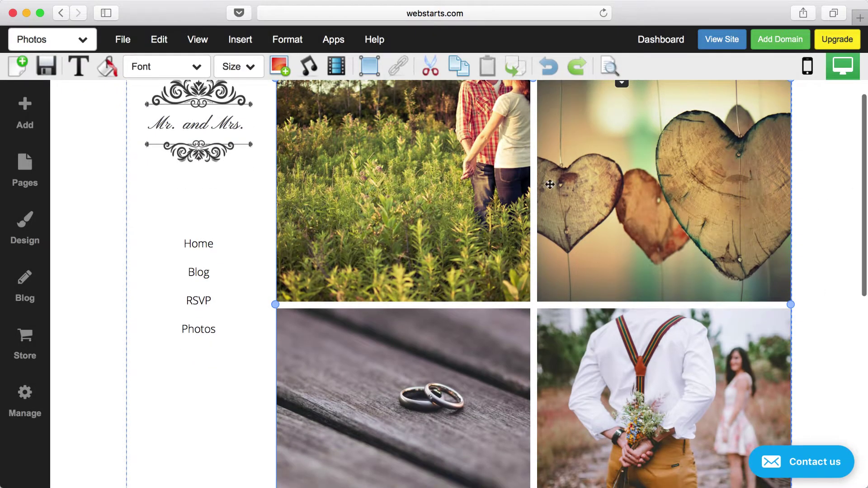
{"action": "scroll", "coordinate": [563, 274], "scroll_direction": "up", "scroll_amount": 4}
{"action": "scroll", "coordinate": [563, 274], "scroll_direction": "up", "scroll_amount": 4}
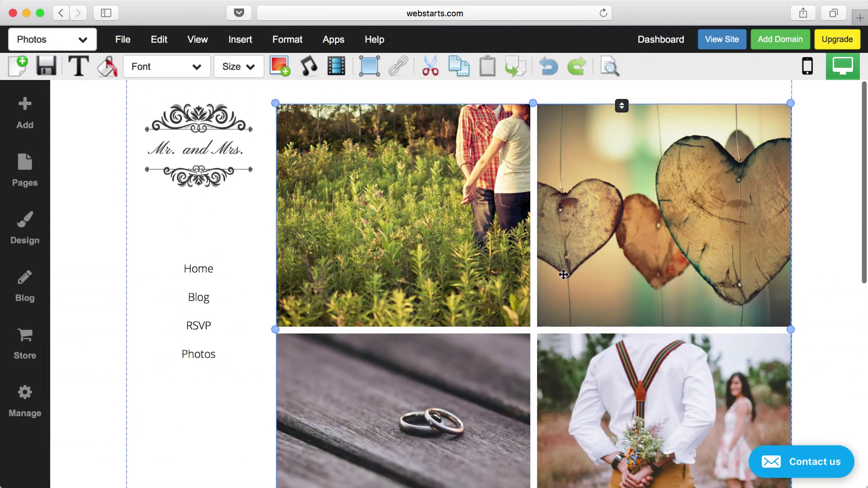
{"action": "double_click", "coordinate": [479, 233]}
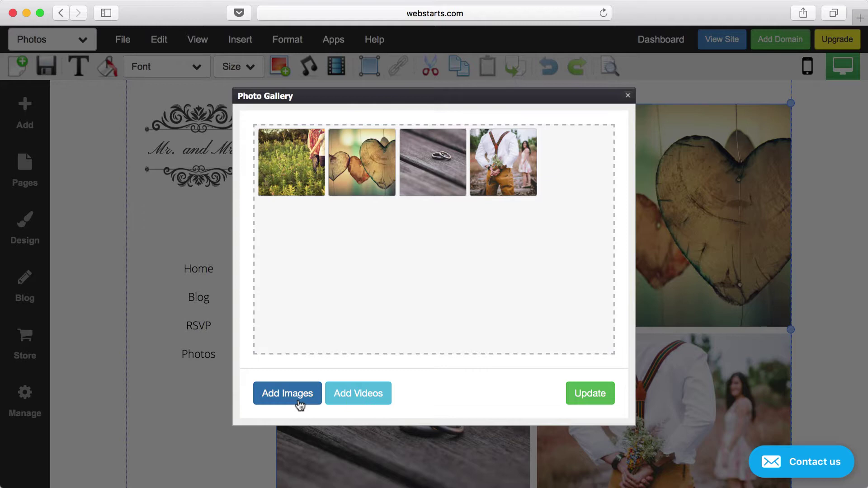
{"action": "left_click", "coordinate": [302, 393]}
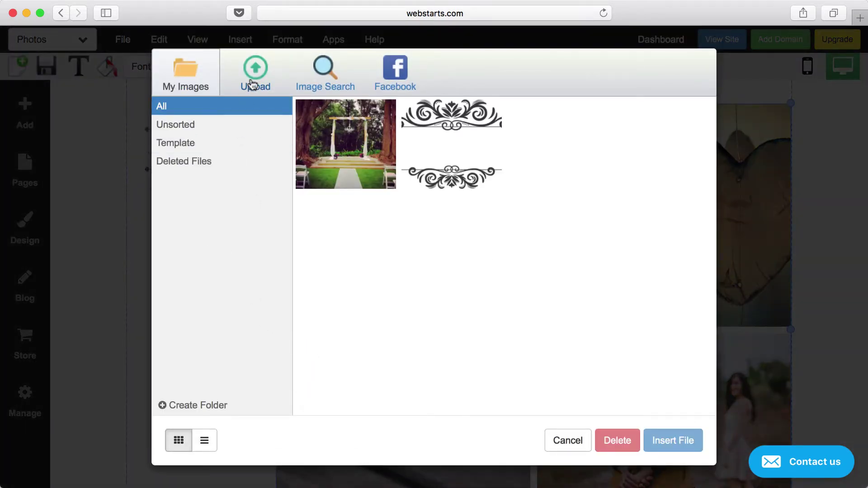
{"action": "mouse_move", "coordinate": [352, 134]}
{"action": "left_click", "coordinate": [329, 82]}
{"action": "left_click", "coordinate": [389, 80]}
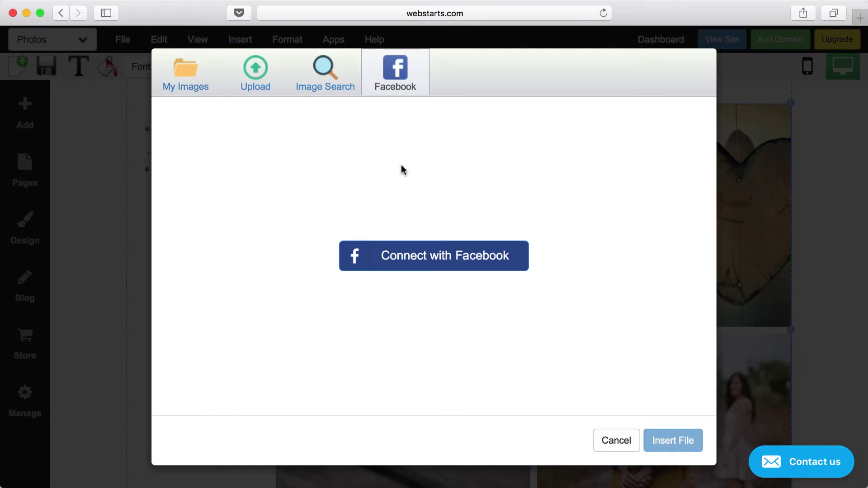
{"action": "left_click", "coordinate": [190, 87]}
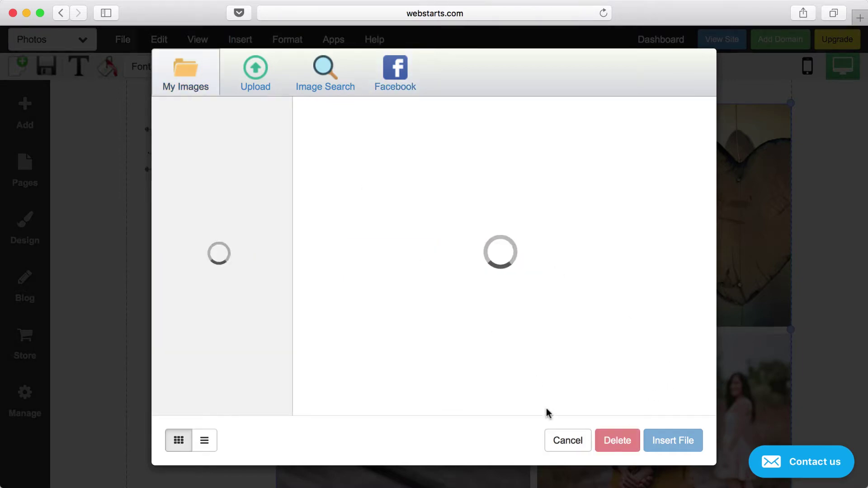
{"action": "left_click", "coordinate": [557, 440]}
- Move the suspenders photo ahead of the rings photo and remove the rings photo
{"action": "mouse_move", "coordinate": [490, 151]}
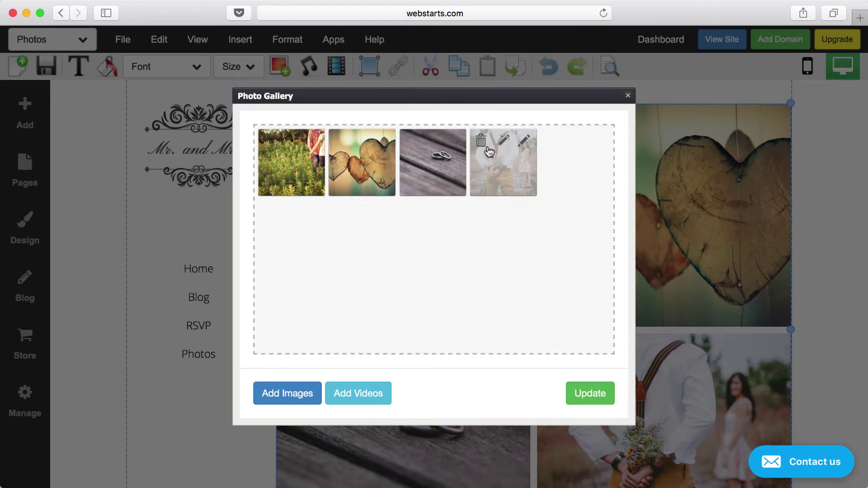
{"action": "left_click_drag", "start_coordinate": [492, 167], "coordinate": [434, 177]}
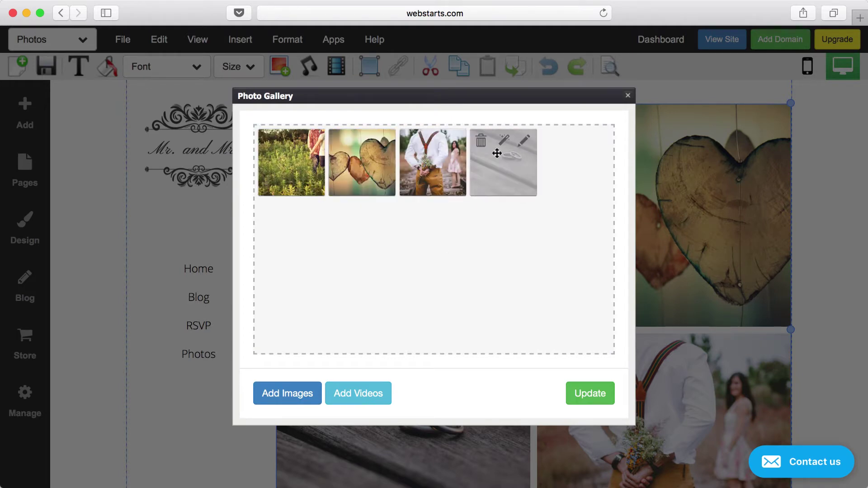
{"action": "left_click", "coordinate": [480, 144]}
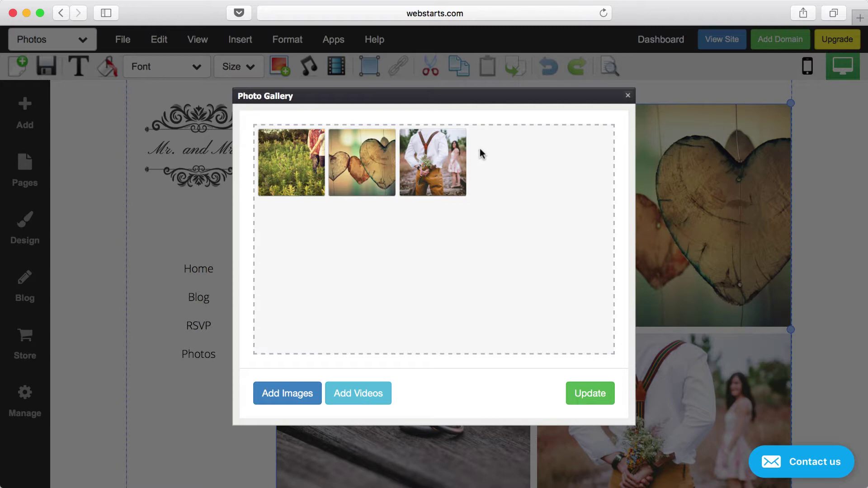
- Open the suspenders photo's title and description box, close it unchanged, and exit the gallery editor
{"action": "left_click", "coordinate": [452, 141]}
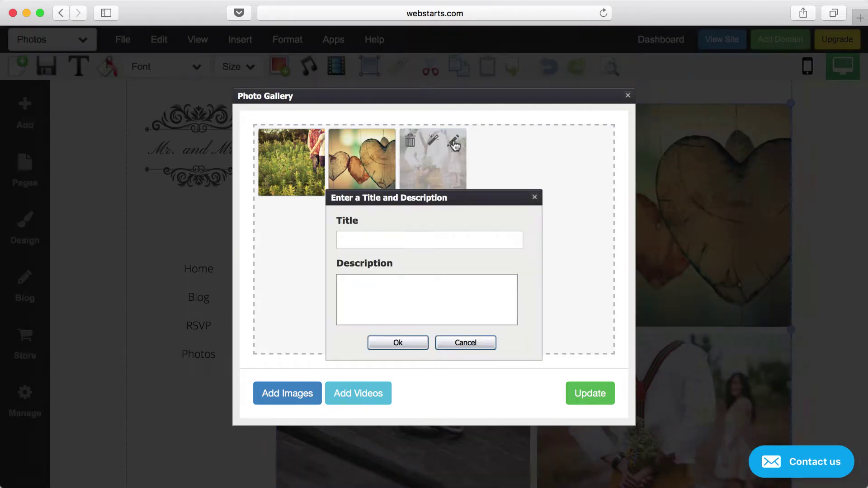
{"action": "left_click", "coordinate": [534, 197]}
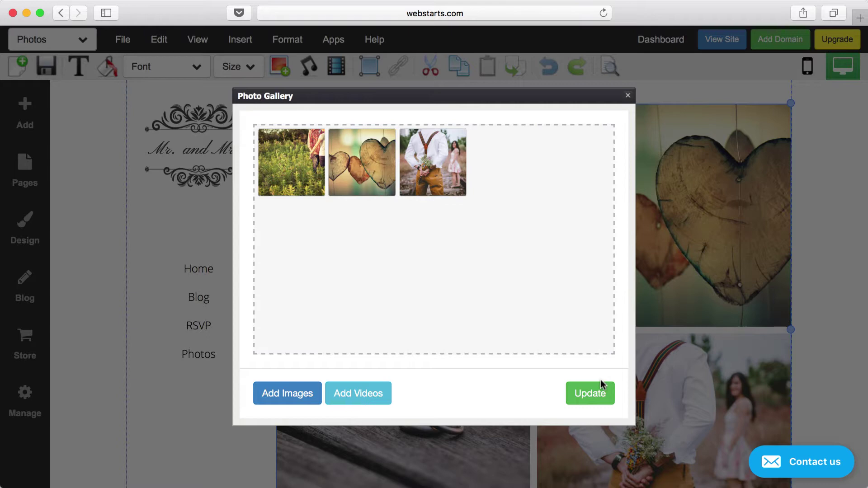
{"action": "left_click", "coordinate": [628, 96]}
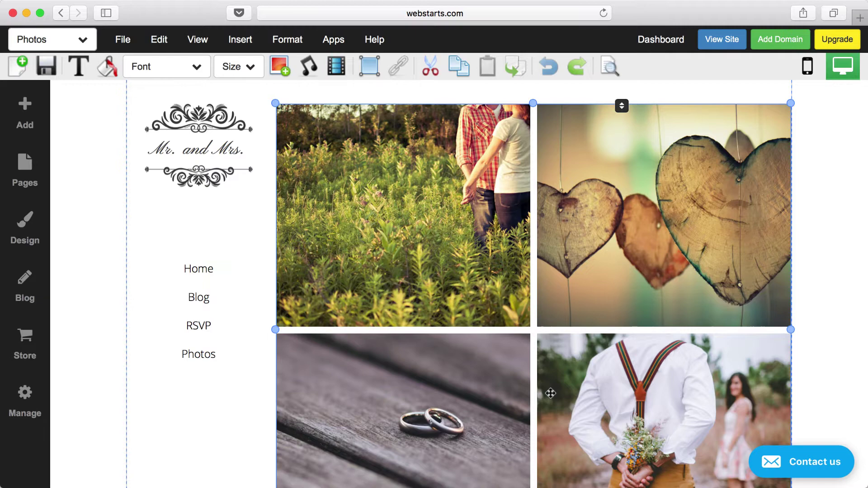
- Restyle the gallery with the square grid style and 0px spacing, after trying the circle style
{"action": "scroll", "coordinate": [550, 391], "scroll_direction": "down", "scroll_amount": 5}
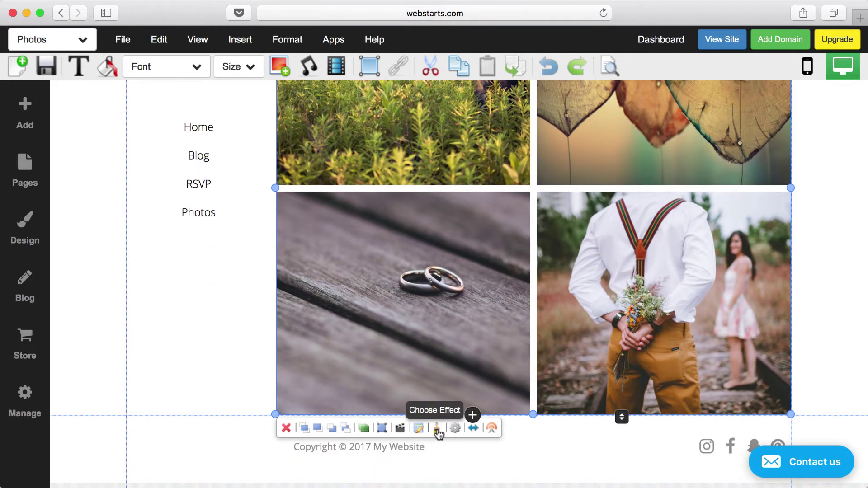
{"action": "left_click", "coordinate": [437, 430]}
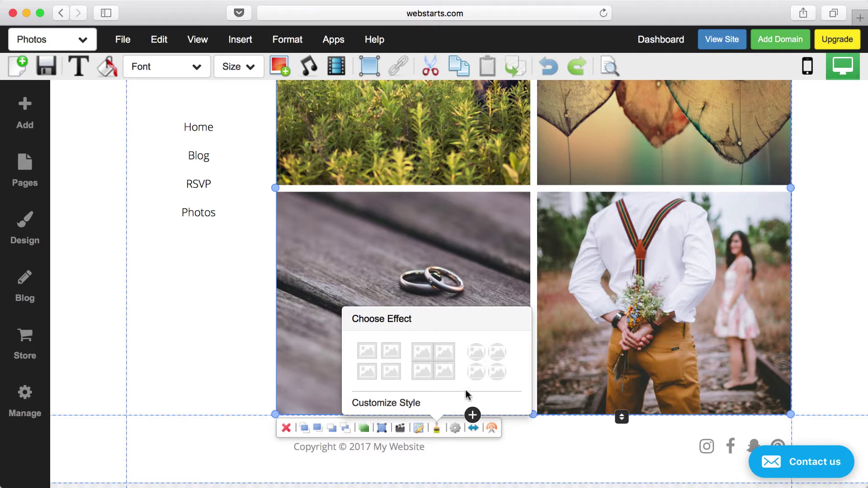
{"action": "left_click", "coordinate": [389, 403]}
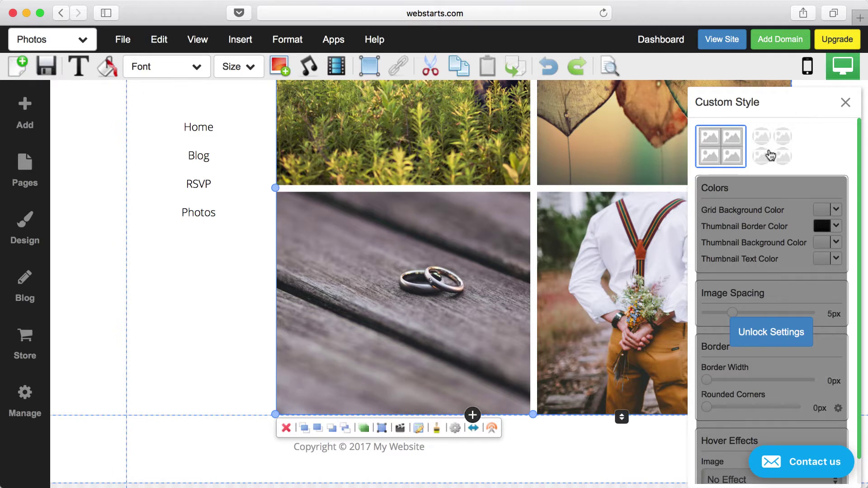
{"action": "left_click", "coordinate": [770, 156]}
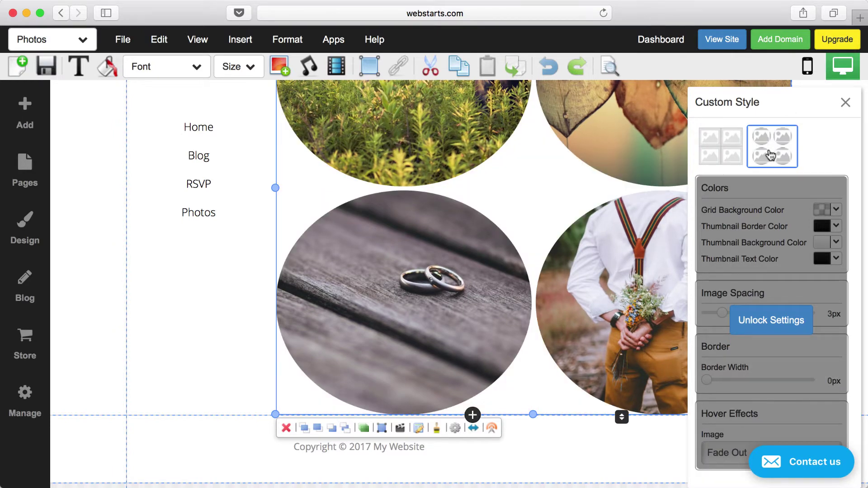
{"action": "left_click", "coordinate": [744, 154]}
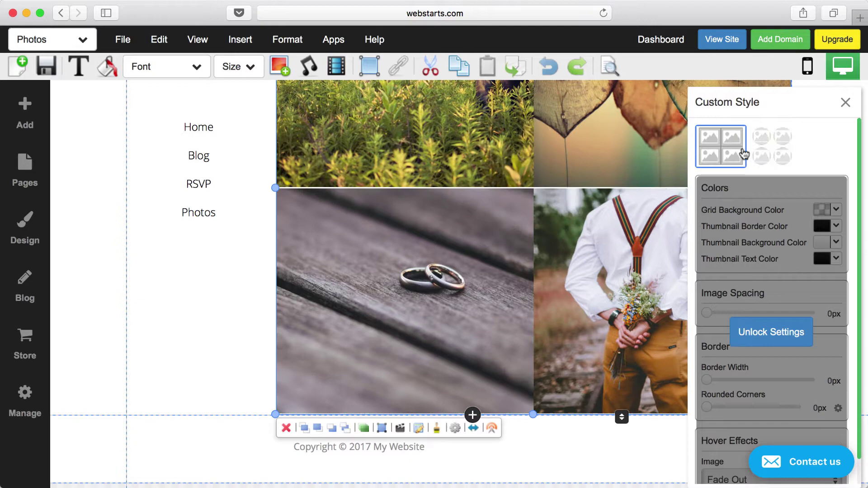
{"action": "left_click", "coordinate": [845, 103]}
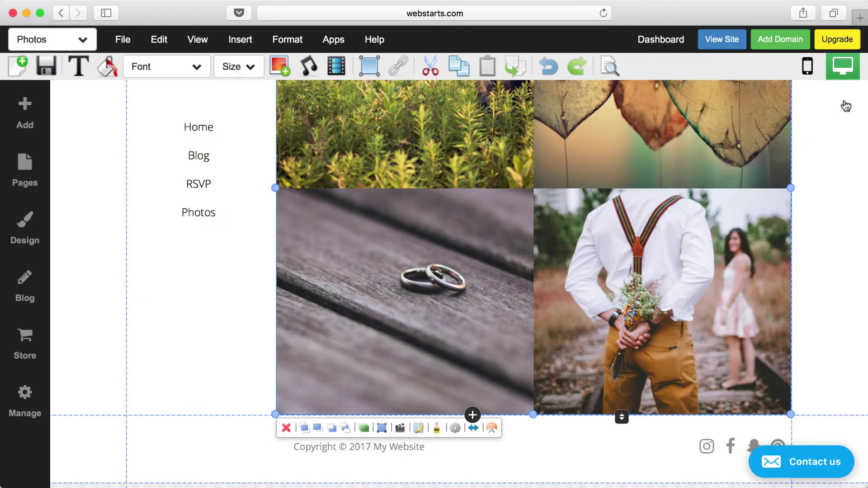
{"action": "scroll", "coordinate": [812, 167], "scroll_direction": "up", "scroll_amount": 3}
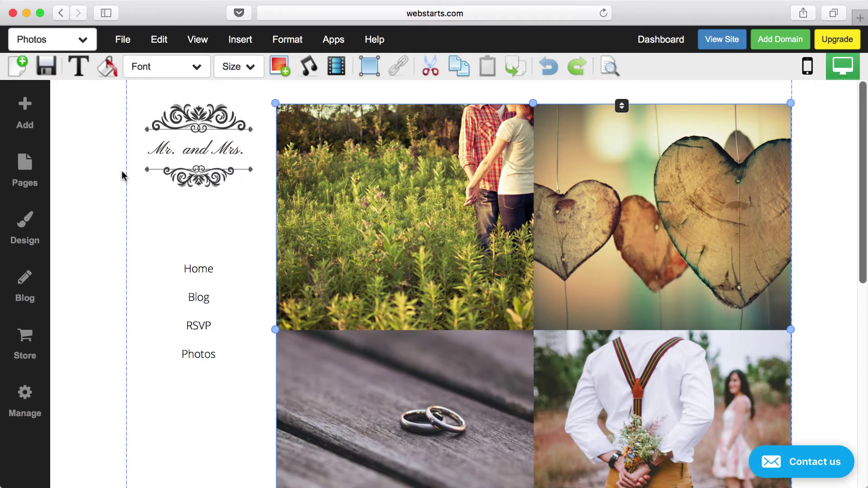
- Save the Photos page, preview the live Home page, then return to the editor's page list
{"action": "left_click", "coordinate": [46, 66]}
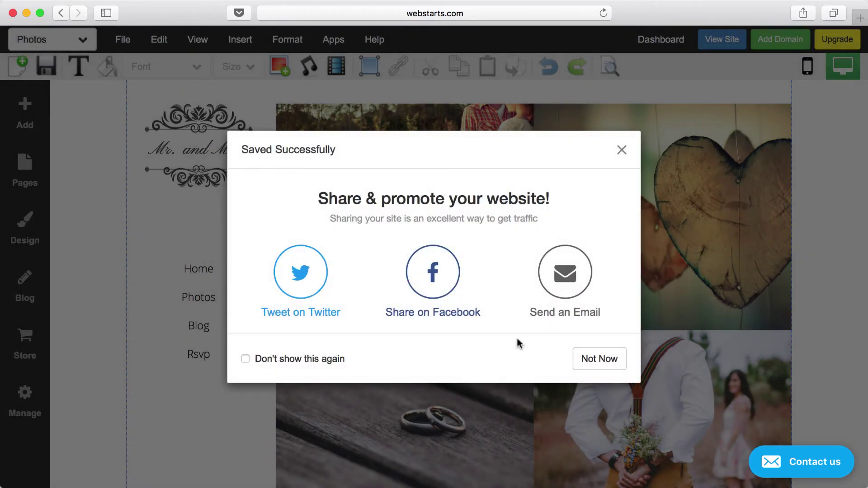
{"action": "left_click", "coordinate": [590, 362]}
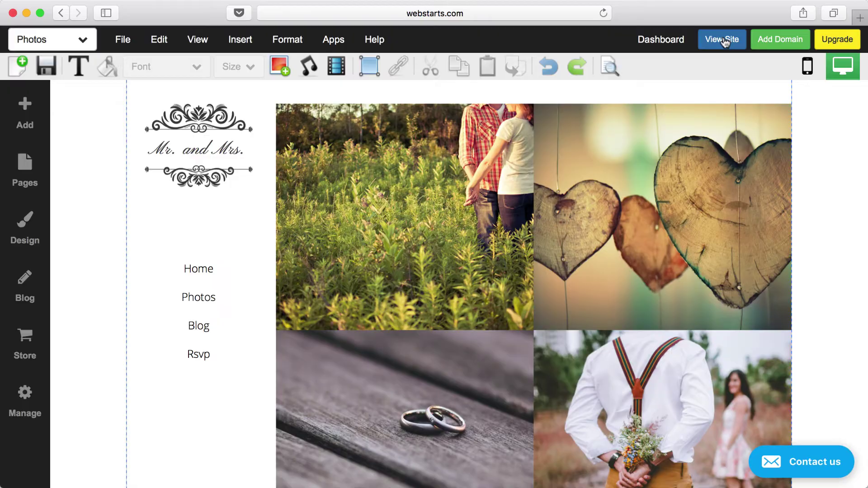
{"action": "left_click", "coordinate": [722, 40]}
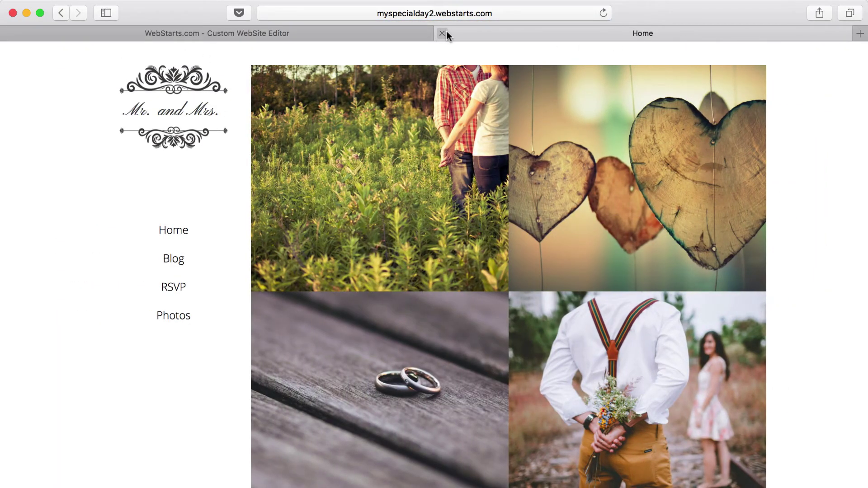
{"action": "left_click", "coordinate": [442, 33]}
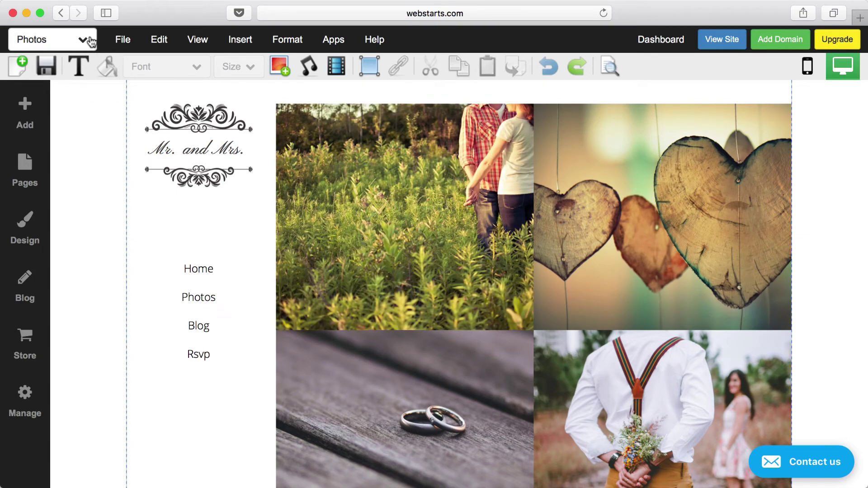
{"action": "left_click", "coordinate": [89, 40]}
- Switch to the Blog page and look over the File menu's page commands
{"action": "left_click", "coordinate": [62, 162]}
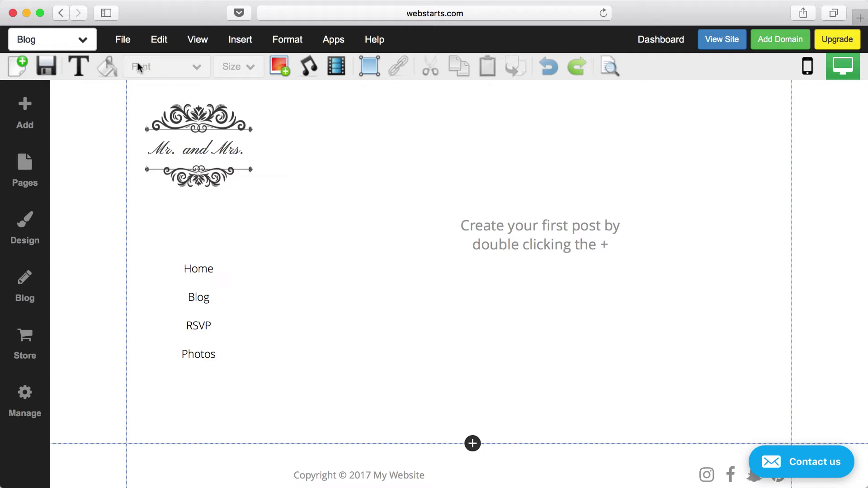
{"action": "left_click", "coordinate": [128, 48]}
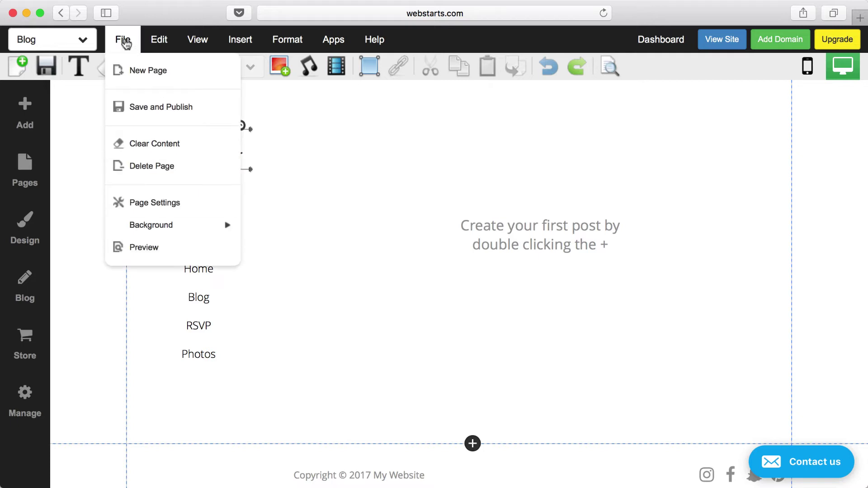
{"action": "left_click", "coordinate": [127, 46]}
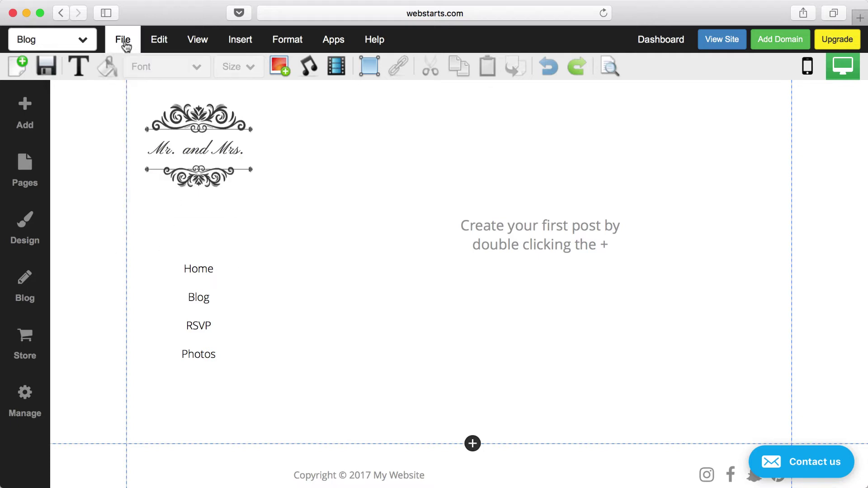
- Review the Blog page's settings in the Pages panel and cancel without changes
{"action": "left_click", "coordinate": [37, 190]}
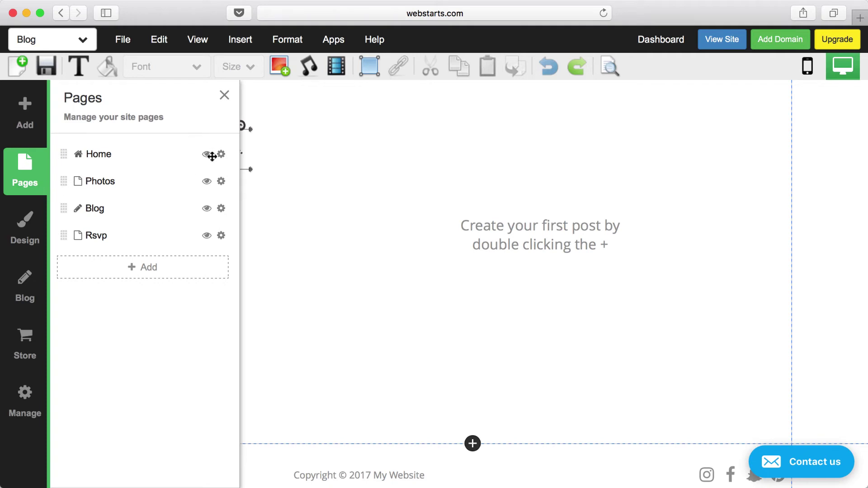
{"action": "left_click", "coordinate": [221, 208]}
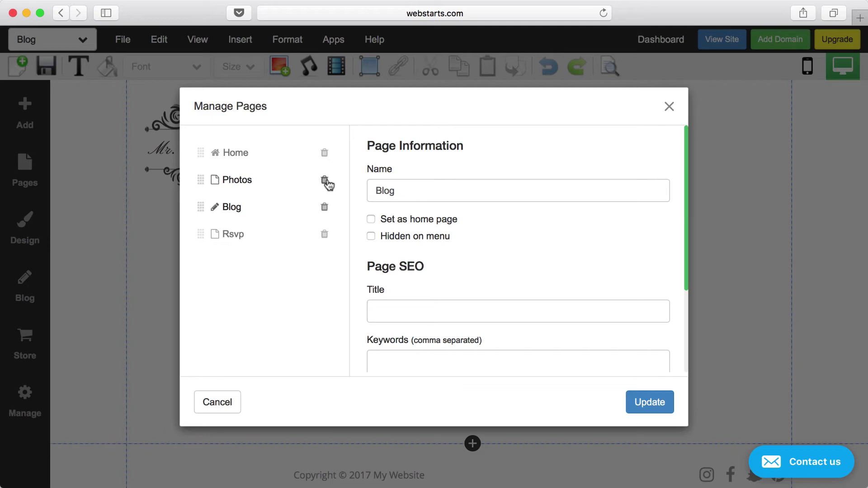
{"action": "left_click", "coordinate": [669, 108]}
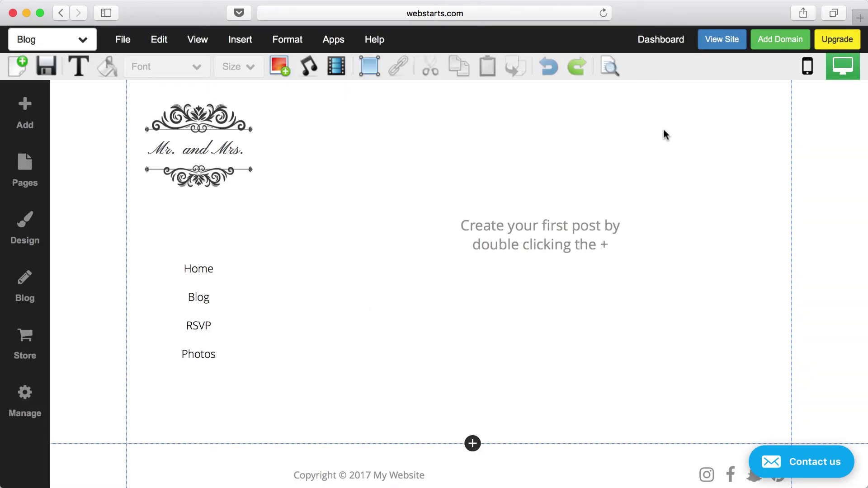
{"action": "double_click", "coordinate": [546, 239]}
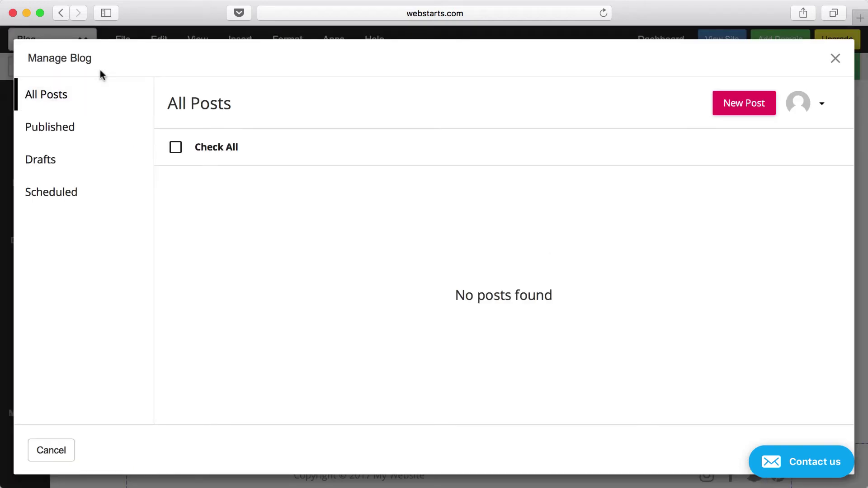
{"action": "left_click", "coordinate": [723, 108]}
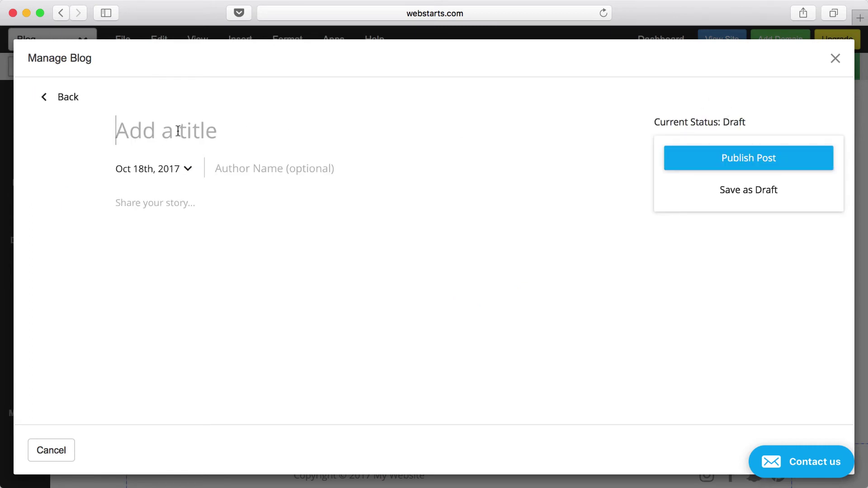
{"action": "left_click", "coordinate": [251, 171]}
{"action": "left_click", "coordinate": [188, 201]}
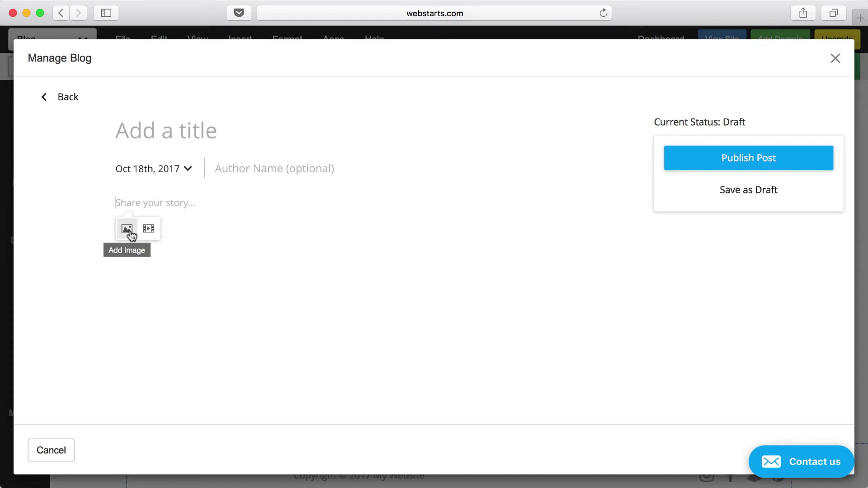
{"action": "left_click", "coordinate": [128, 230]}
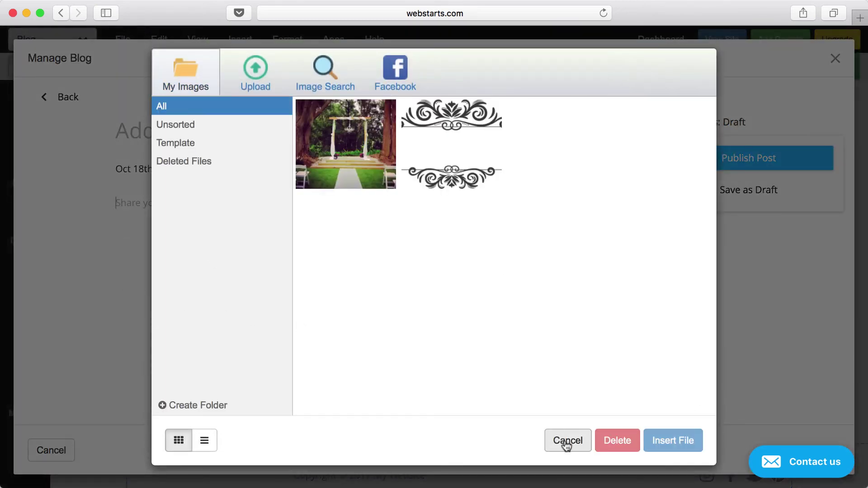
{"action": "left_click", "coordinate": [566, 444]}
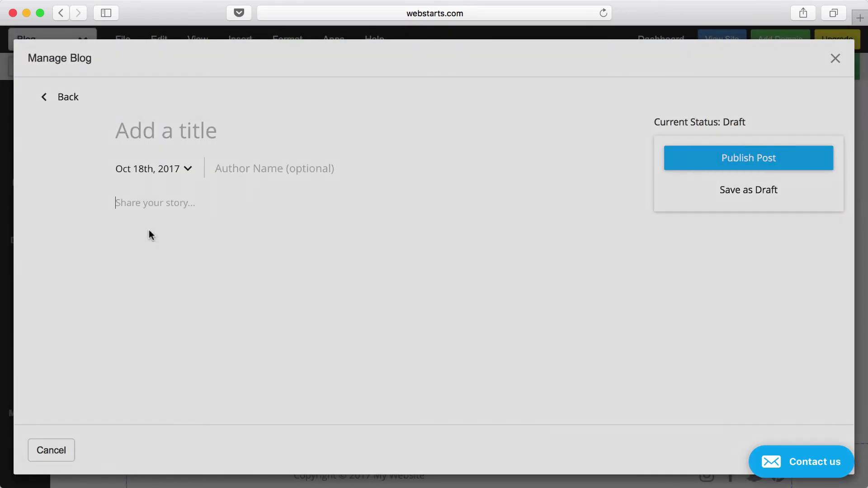
{"action": "left_click", "coordinate": [149, 231]}
{"action": "left_click", "coordinate": [571, 444]}
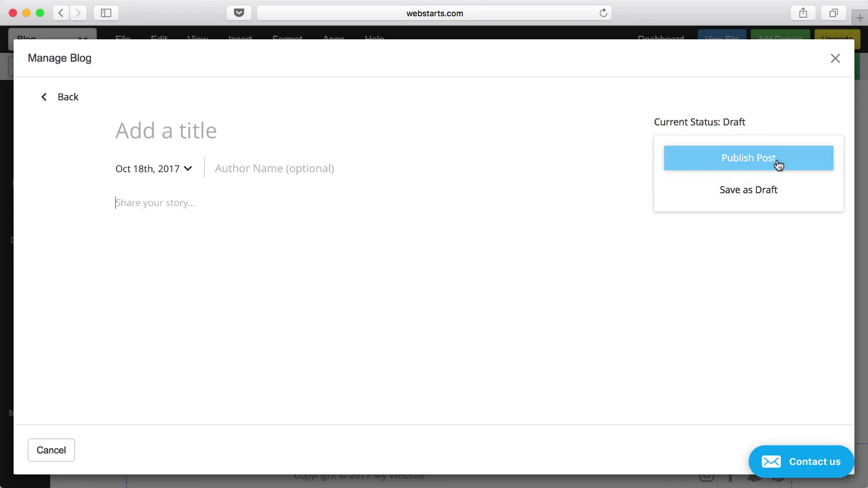
{"action": "left_click", "coordinate": [835, 59]}
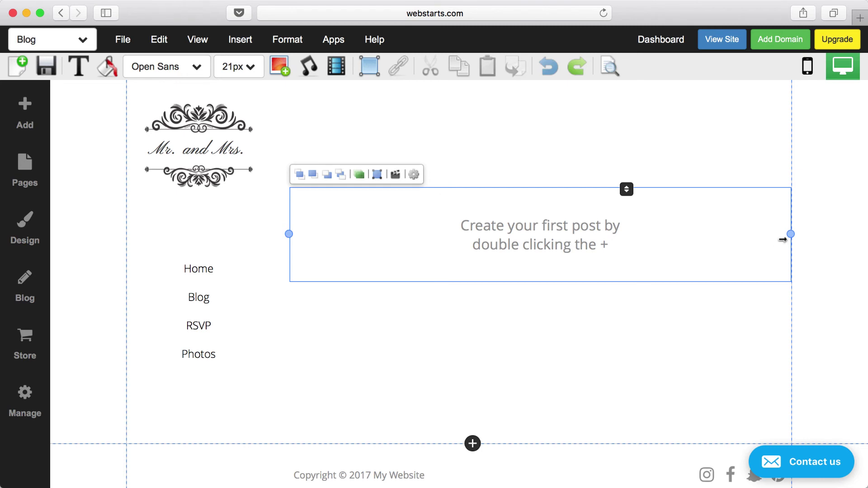
{"action": "left_click", "coordinate": [819, 240]}
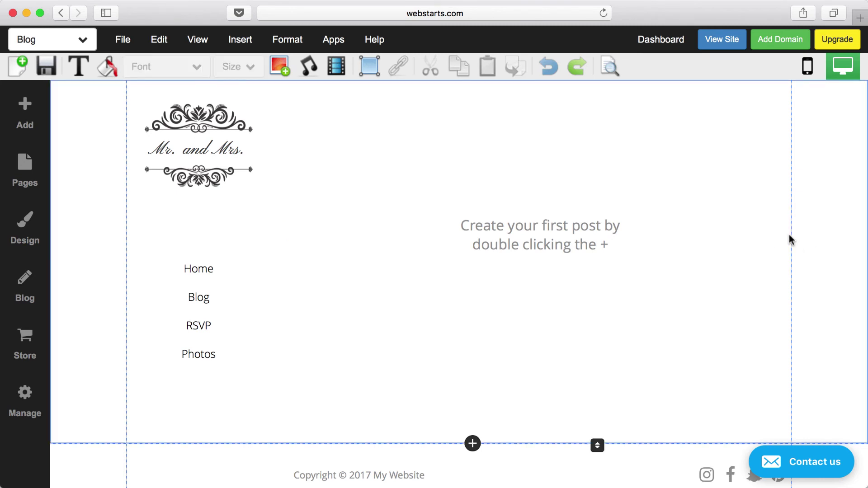
{"action": "left_click", "coordinate": [732, 41]}
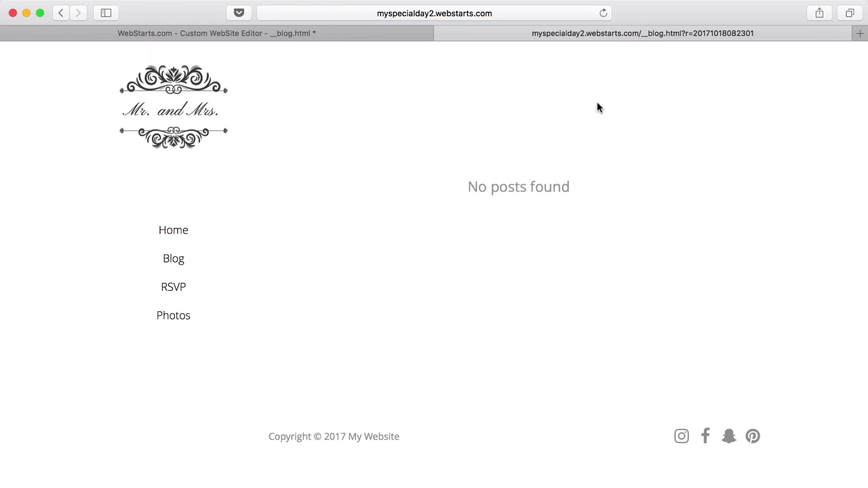
{"action": "left_click_drag", "start_coordinate": [863, 100], "coordinate": [341, 152]}
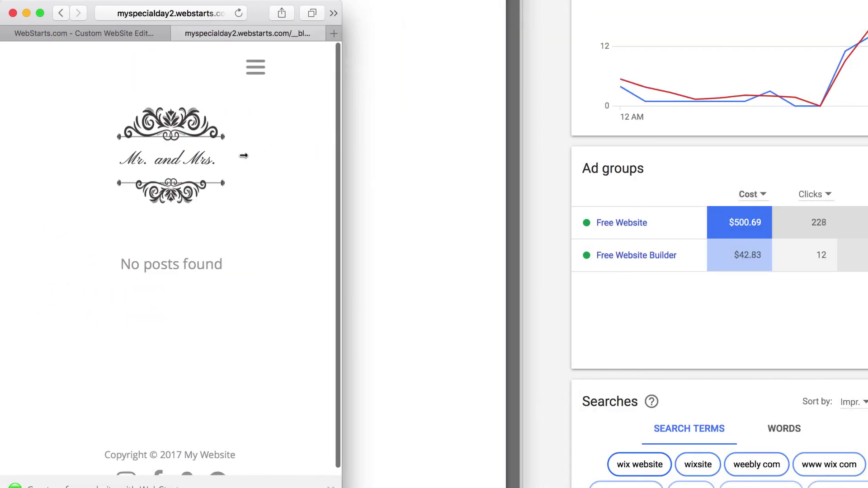
{"action": "left_click", "coordinate": [255, 67]}
{"action": "left_click", "coordinate": [338, 107]}
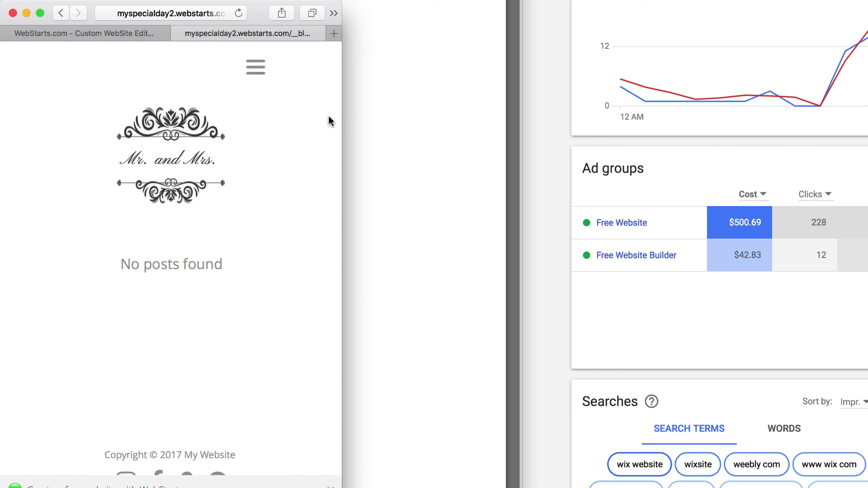
{"action": "left_click_drag", "start_coordinate": [344, 116], "coordinate": [864, 146]}
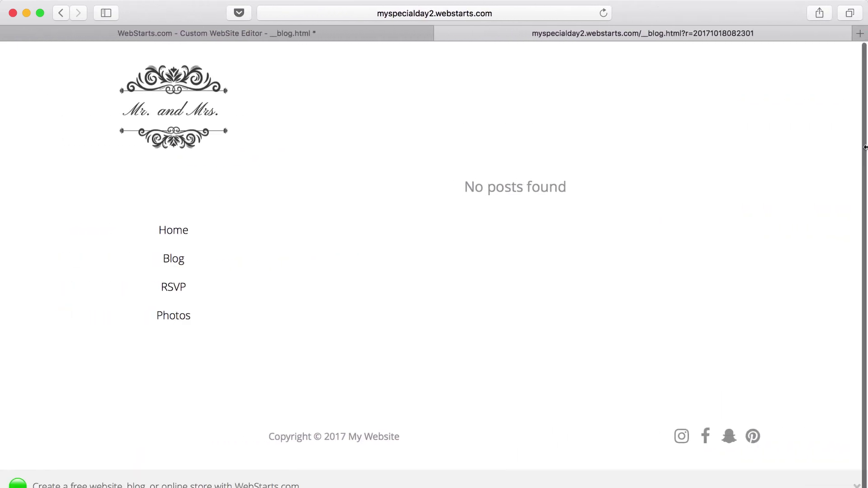
{"action": "left_click", "coordinate": [441, 35]}
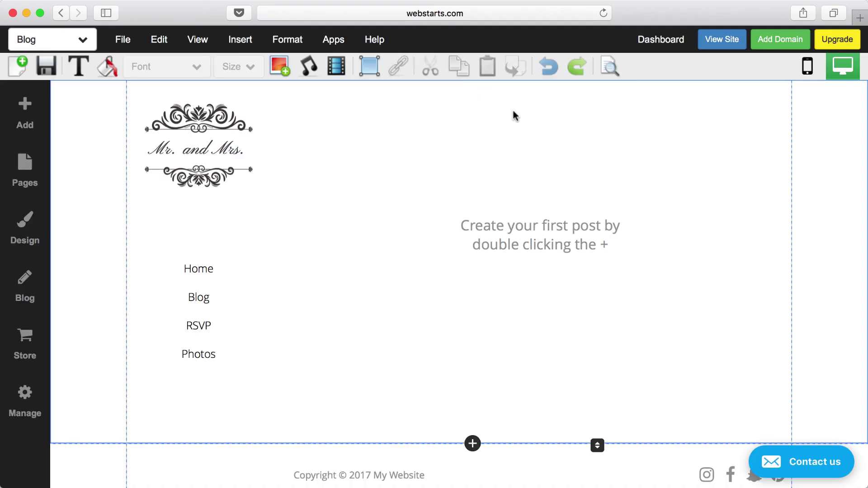